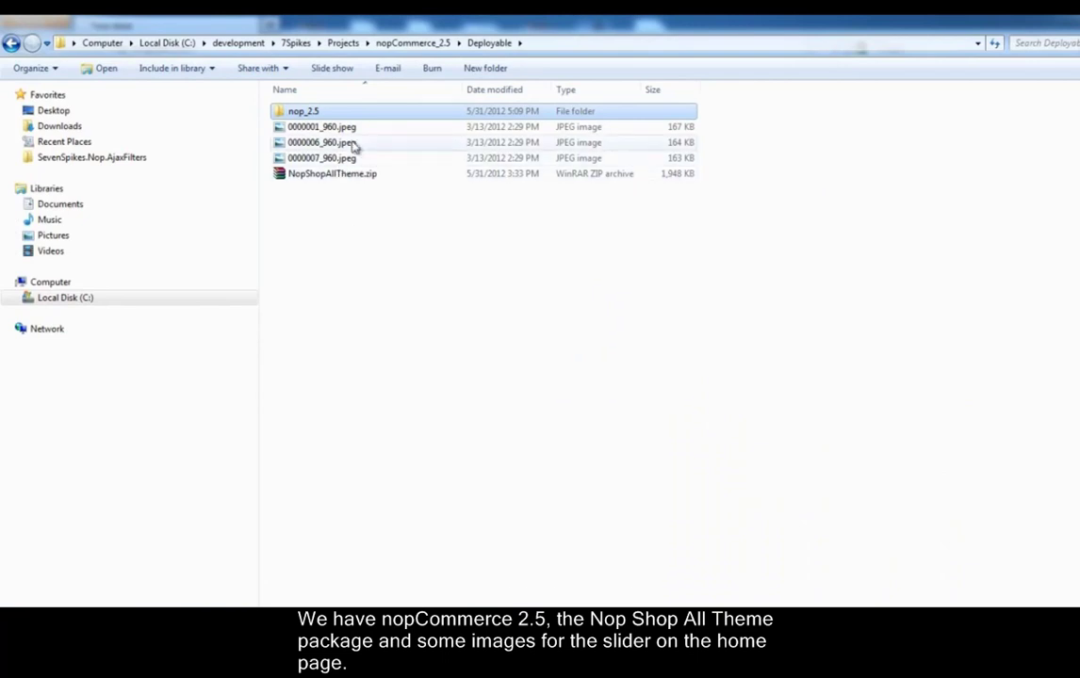
# Step: Look inside nop_2.5, return to Deployable, and bring up the nop_2.5 folder's context menu
pyautogui.doubleClick(347, 116)
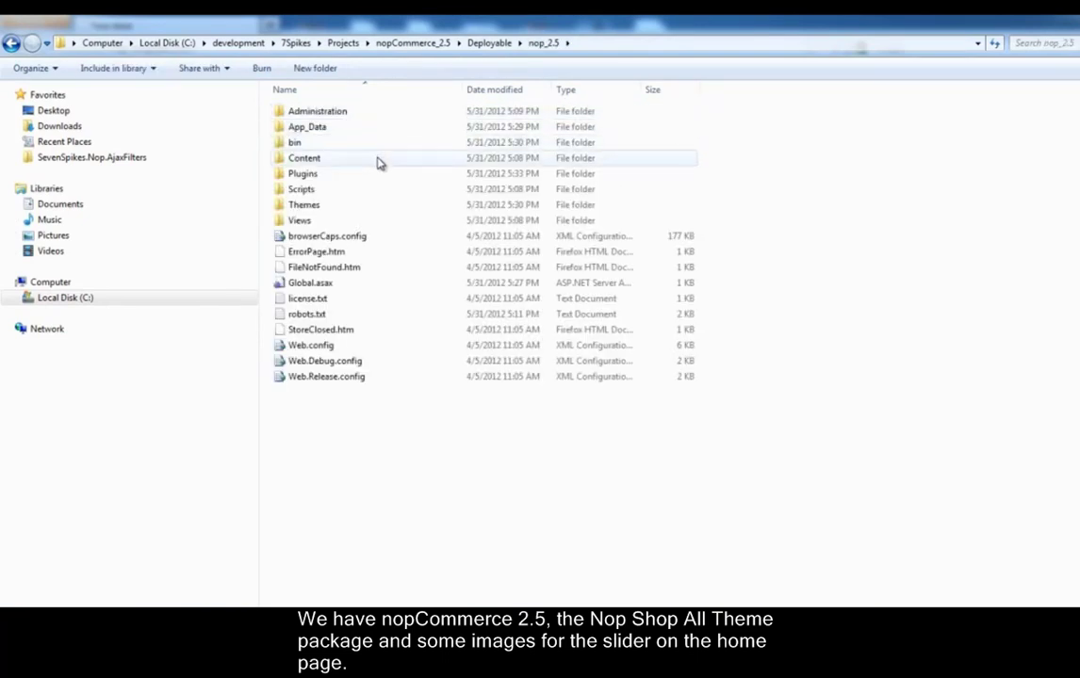
pyautogui.click(491, 46)
pyautogui.click(323, 180)
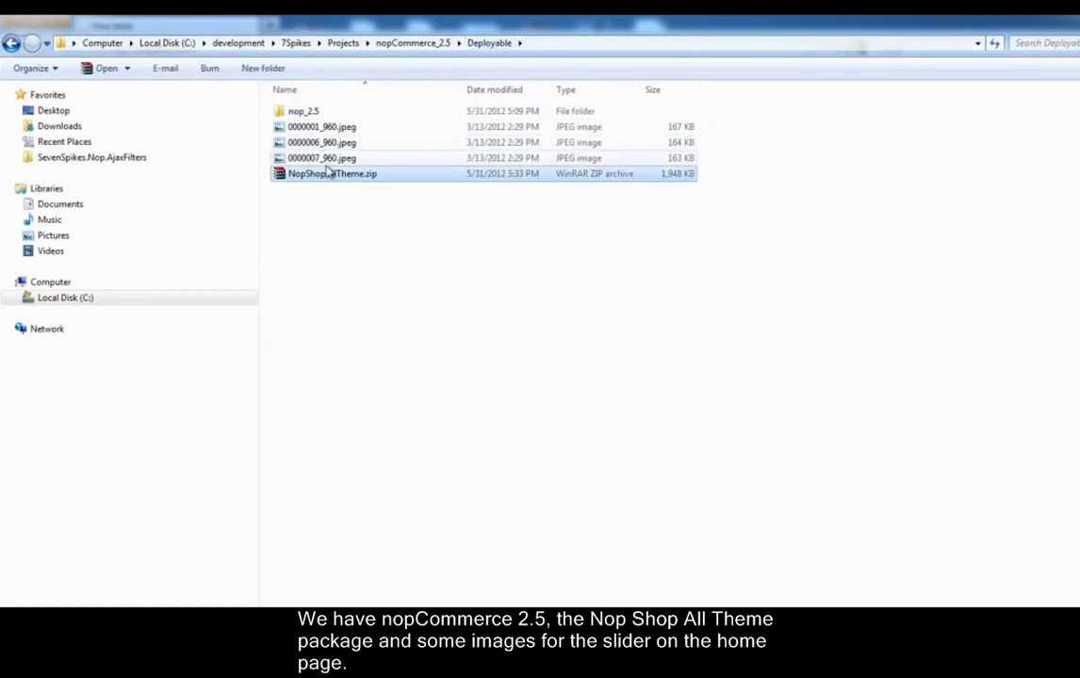
pyautogui.click(346, 115)
pyautogui.rightClick(346, 115)
# Step: Open nop_2.5 as a WebMatrix site and run it in the browser
pyautogui.click(410, 176)
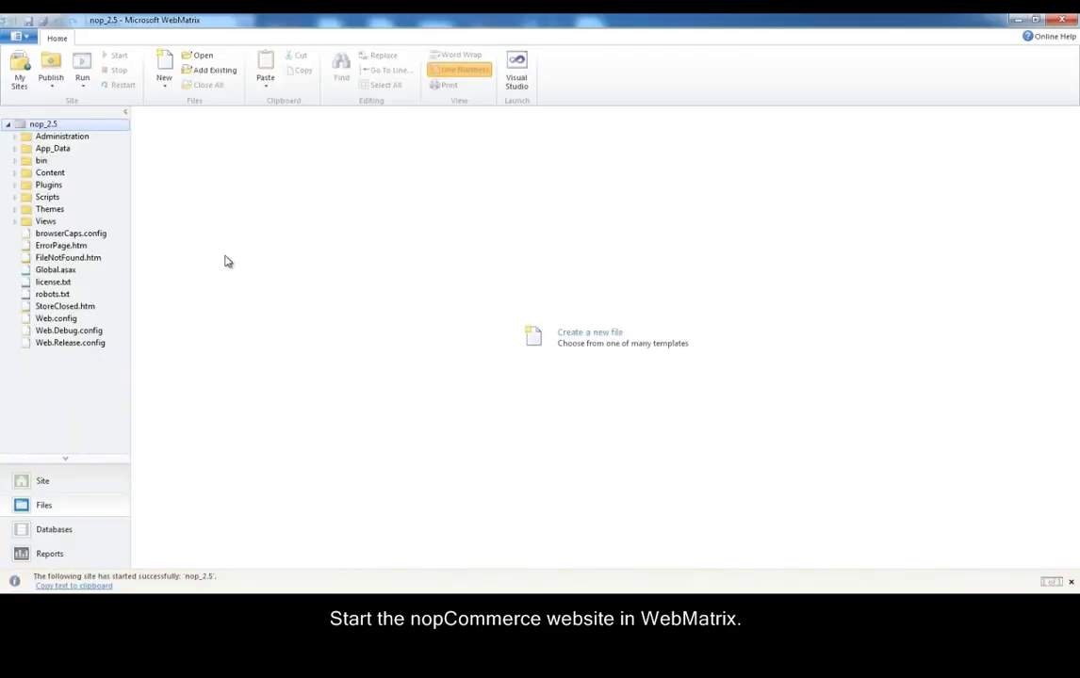
pyautogui.click(82, 66)
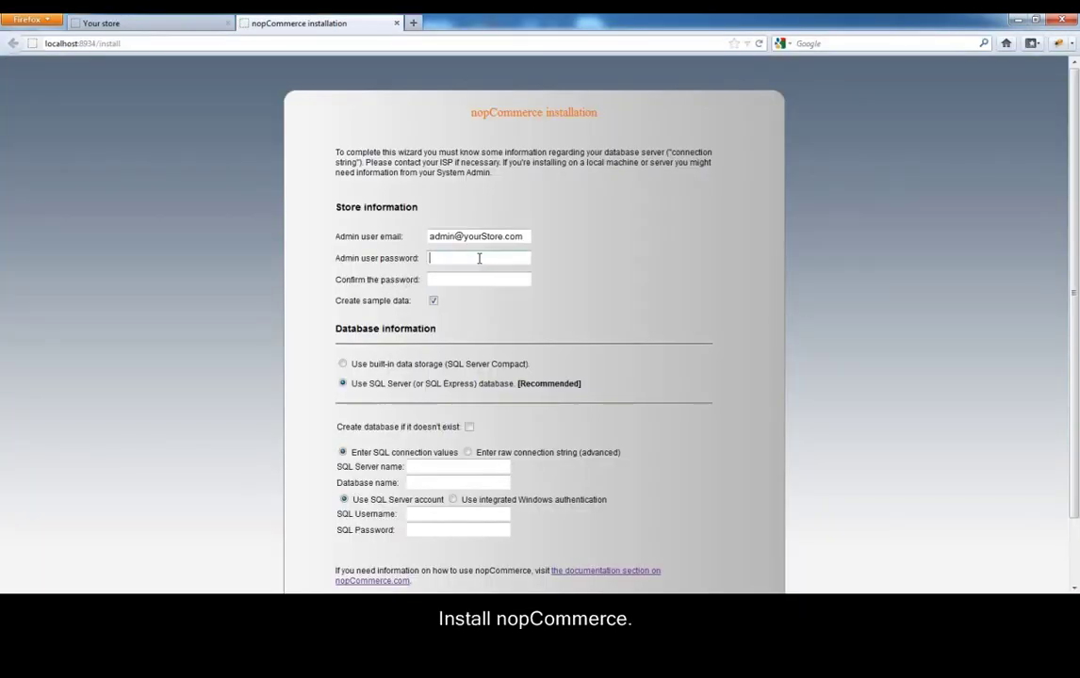
# Step: Enter the admin password and SQL Server connection details, then start the installation
pyautogui.click(478, 258)
pyautogui.press('Tab')
pyautogui.scroll(-1, 466, 381)
pyautogui.click(457, 396)
pyautogui.click(422, 410)
pyautogui.click(456, 413)
pyautogui.click(433, 434)
pyautogui.write('sa')
pyautogui.click(684, 560)
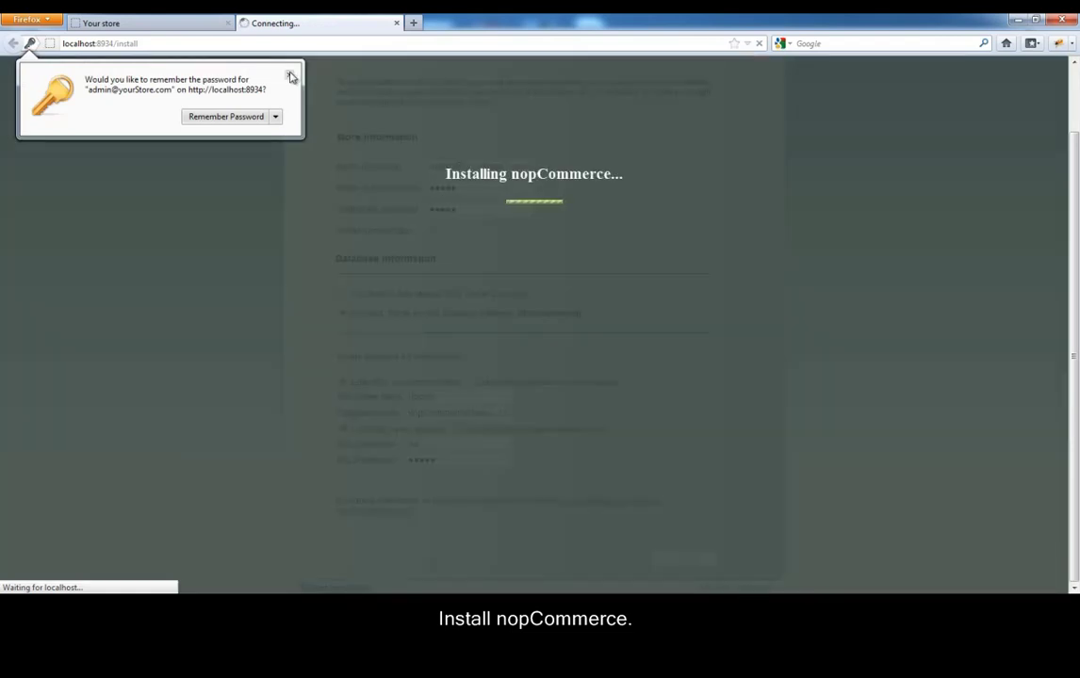
# Step: Browse the Computers and Notebooks categories in the newly installed store
pyautogui.click(291, 76)
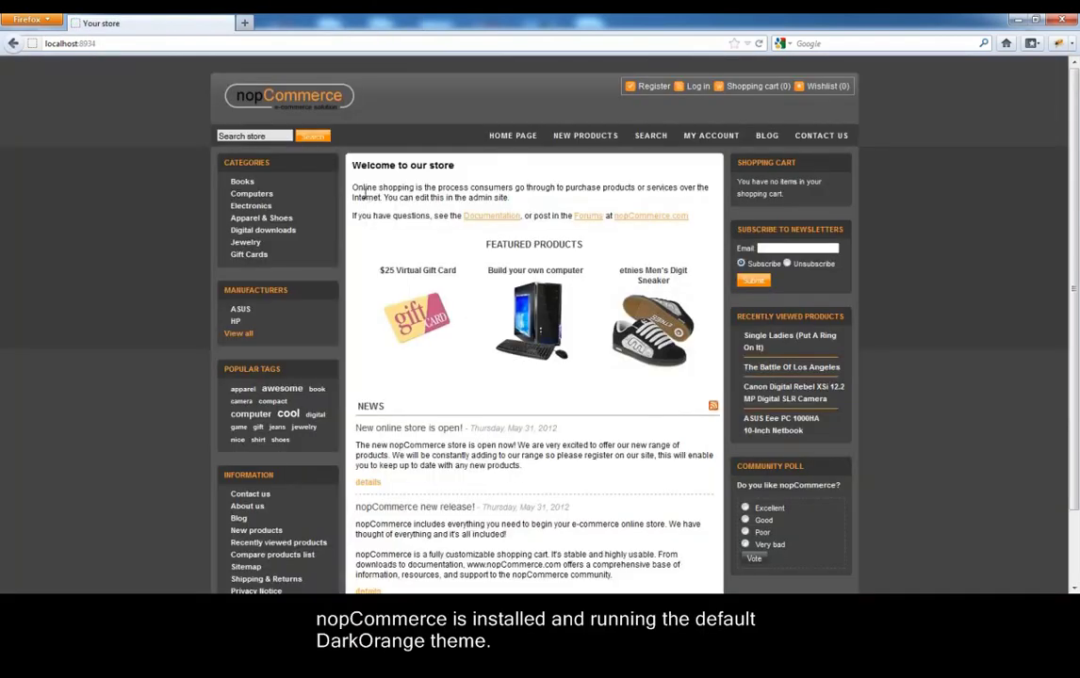
pyautogui.click(251, 196)
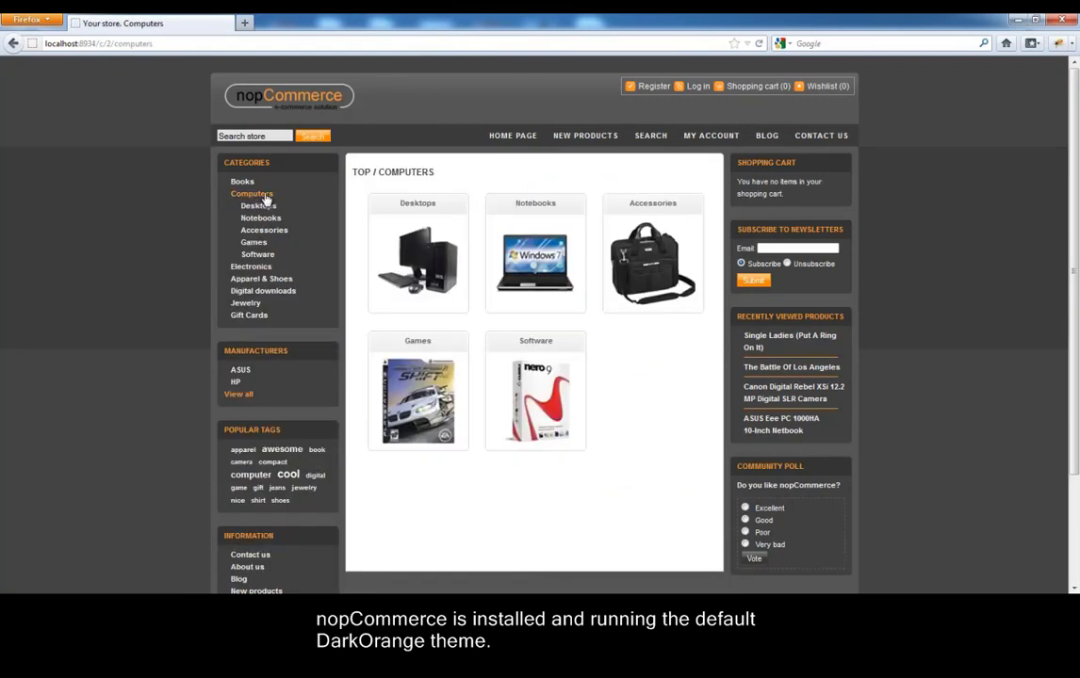
pyautogui.click(499, 247)
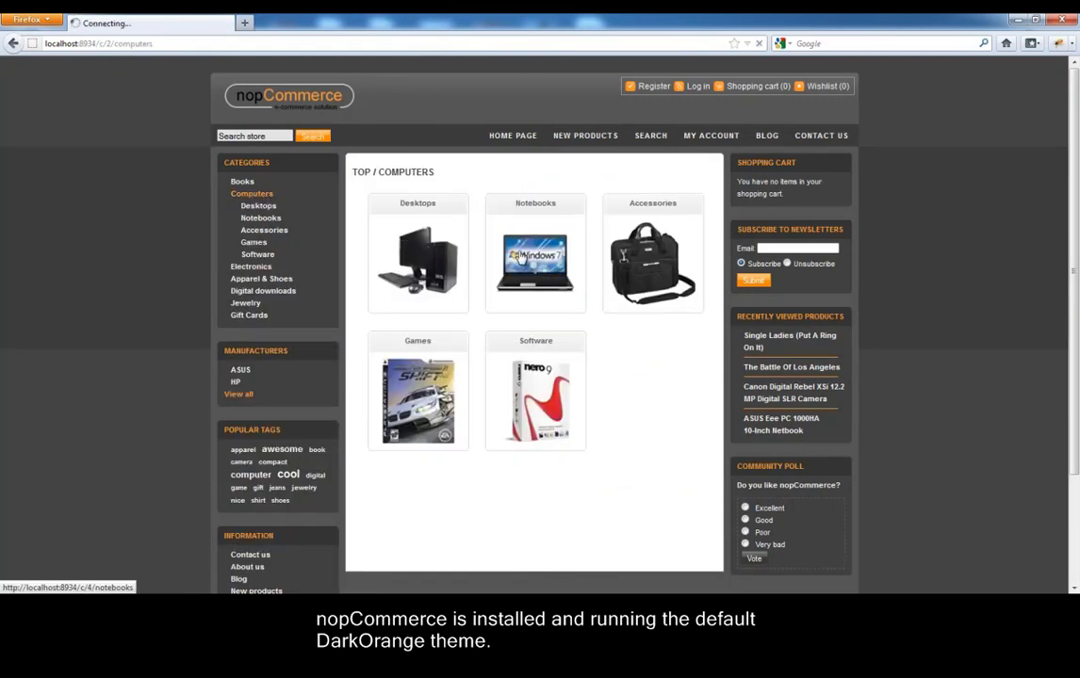
pyautogui.scroll(-5, 488, 289)
pyautogui.scroll(5, 488, 289)
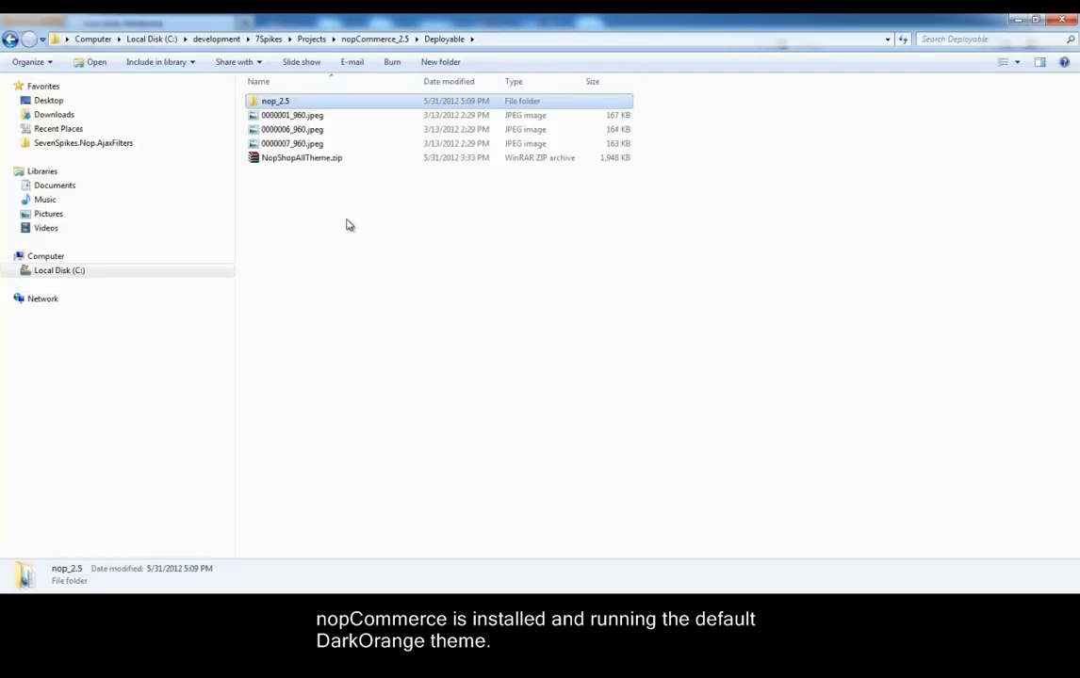
# Step: Inspect NopShopAllTheme.zip and its nested NopShopAllTheme_2.5.zip archive in WinRAR
pyautogui.doubleClick(299, 159)
pyautogui.doubleClick(83, 197)
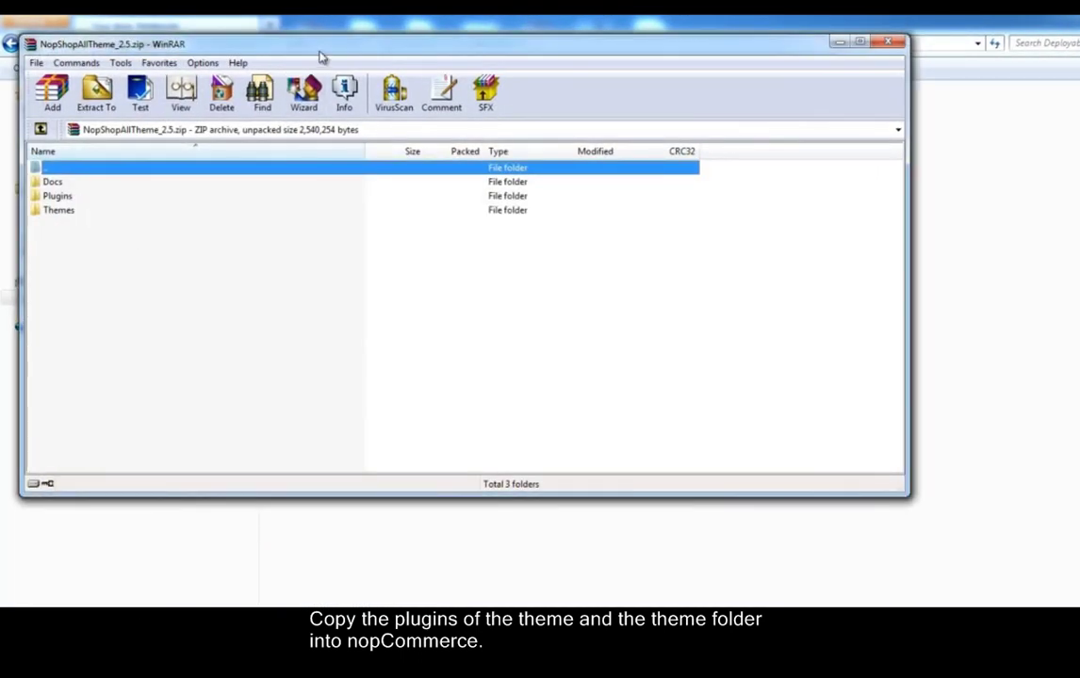
pyautogui.moveTo(321, 54)
pyautogui.mouseDown()
pyautogui.moveTo(574, 91)
pyautogui.moveTo(690, 88)
pyautogui.mouseUp()
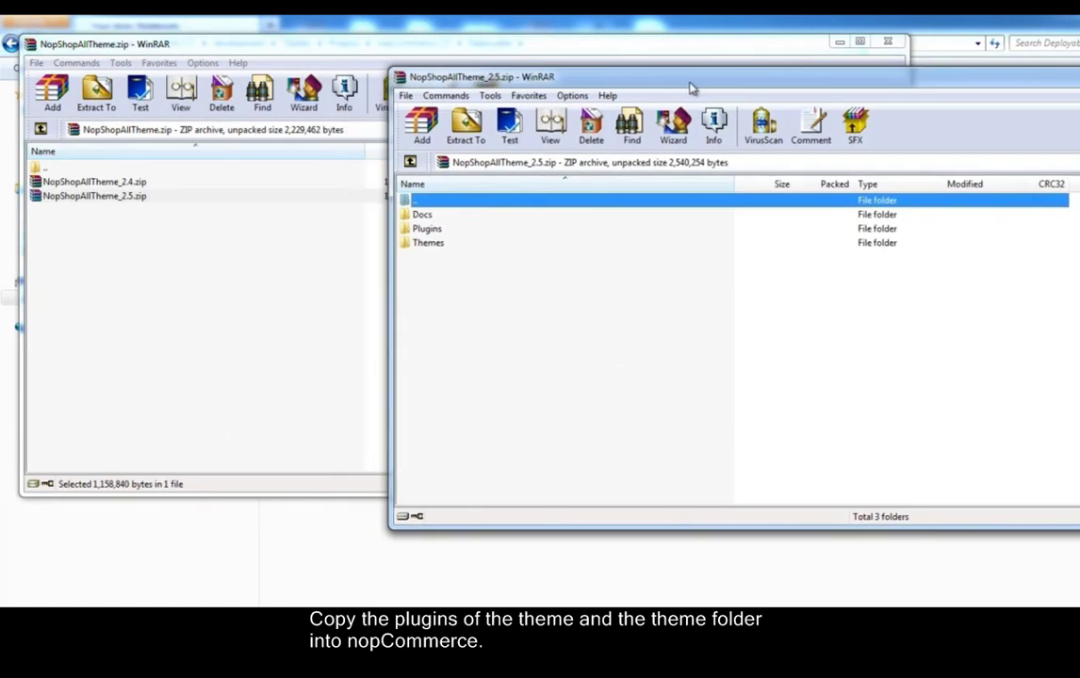
pyautogui.click(336, 52)
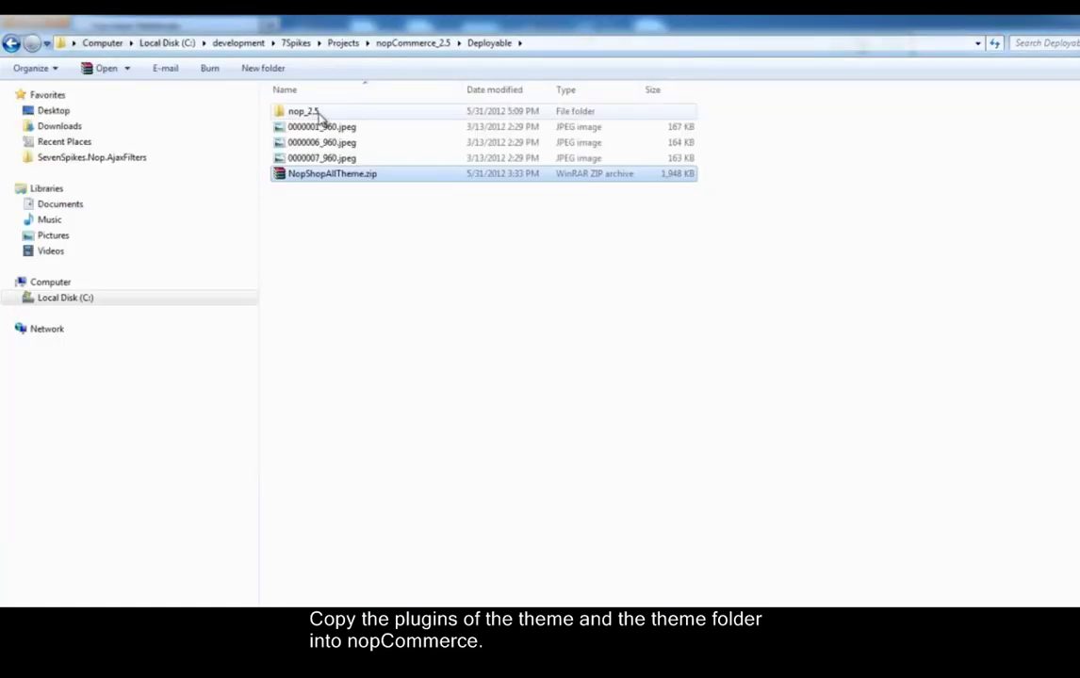
# Step: Copy the nine SevenSpikes plugin folders from the archive into nop_2.5\Plugins
pyautogui.doubleClick(321, 117)
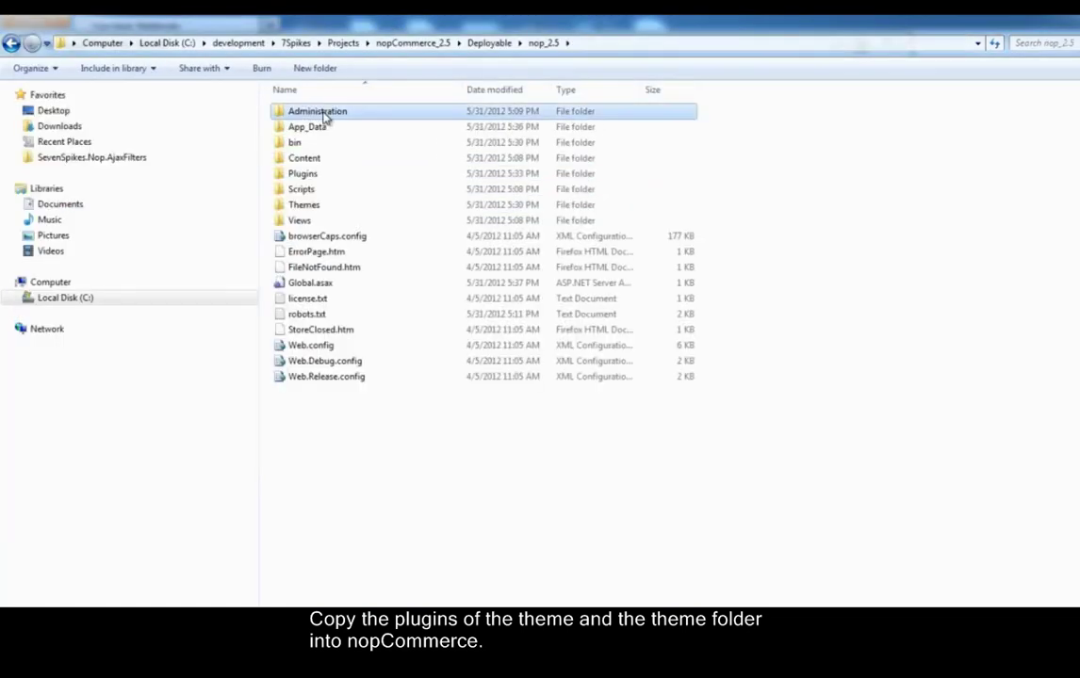
pyautogui.doubleClick(311, 175)
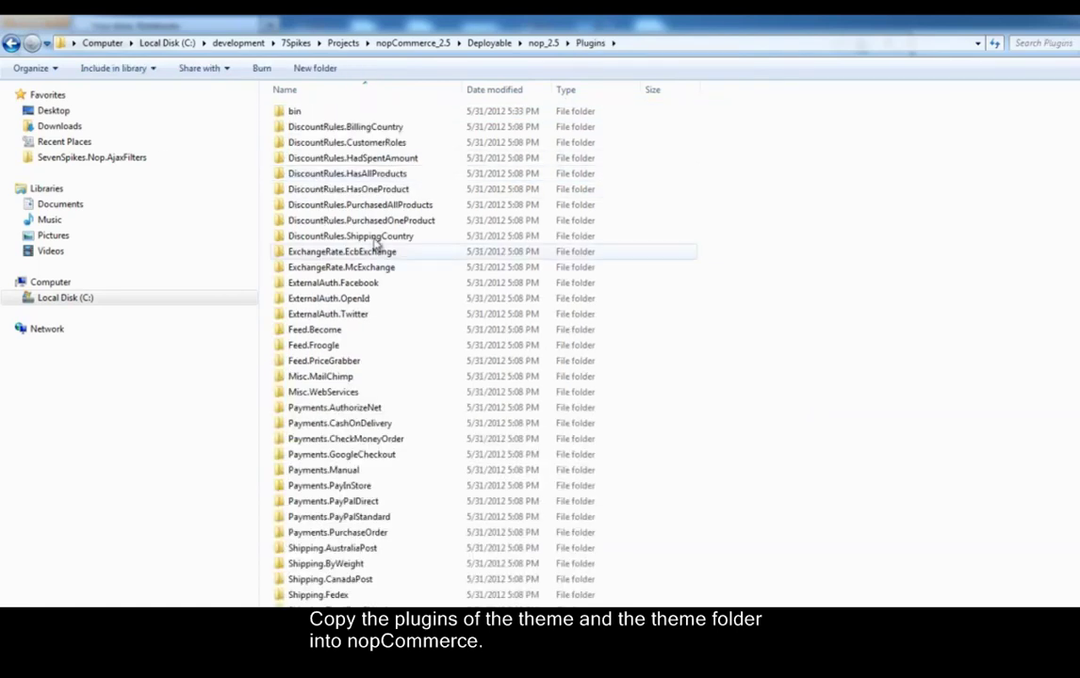
pyautogui.scroll(-3, 383, 303)
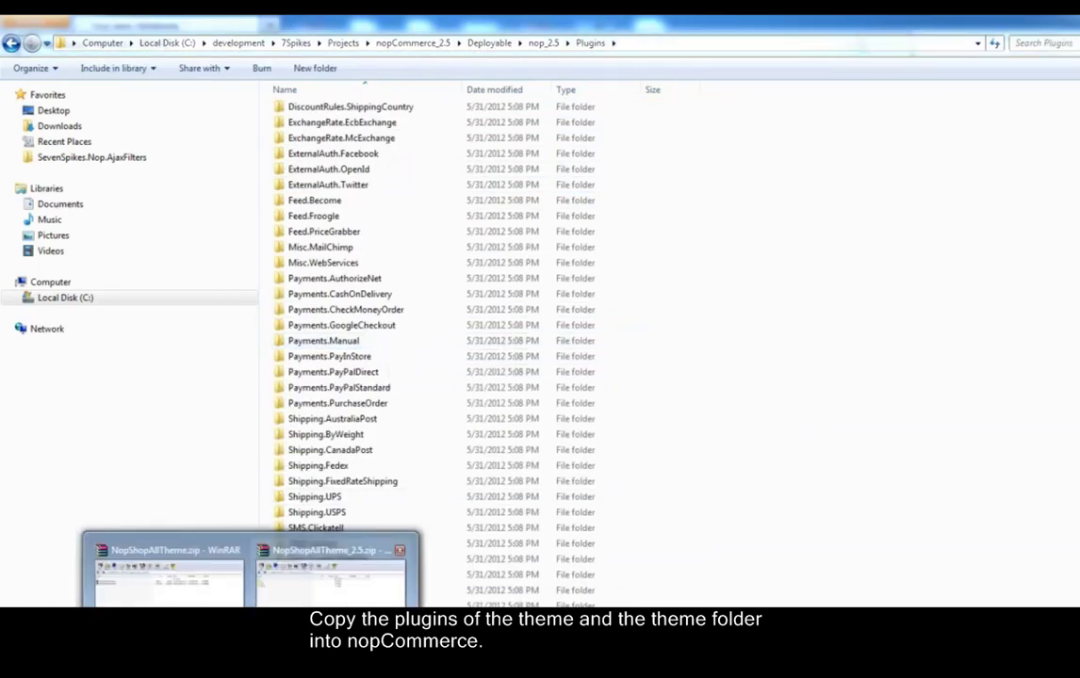
pyautogui.click(331, 575)
pyautogui.doubleClick(429, 229)
pyautogui.hotkey('ctrl', 'a')
pyautogui.click(463, 328)
pyautogui.keyDown('shift'); pyautogui.click(449, 217); pyautogui.keyUp('shift')
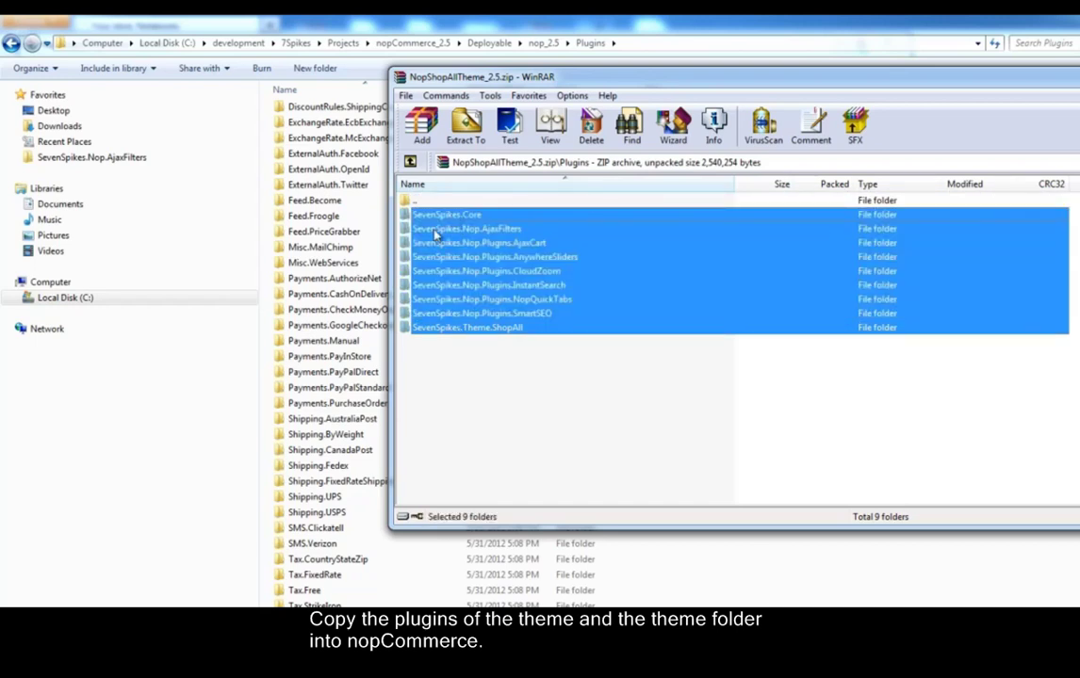
pyautogui.moveTo(418, 245); pyautogui.dragTo(733, 565)
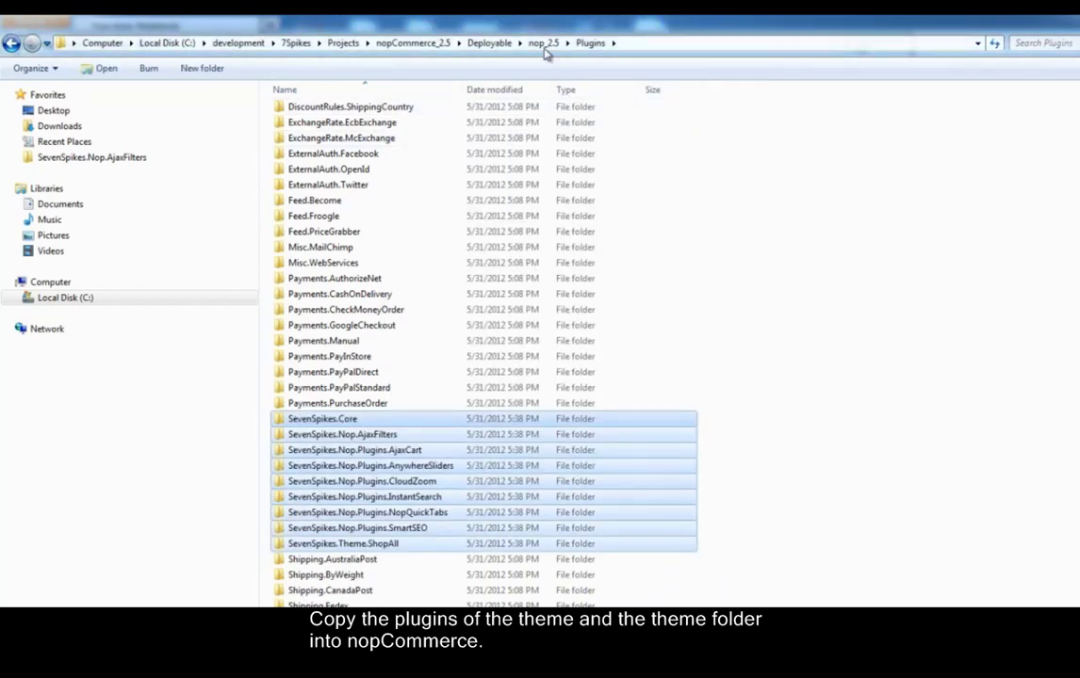
# Step: Copy the archive's ShopAll theme folder into nop_2.5\Themes
pyautogui.click(542, 44)
pyautogui.doubleClick(313, 206)
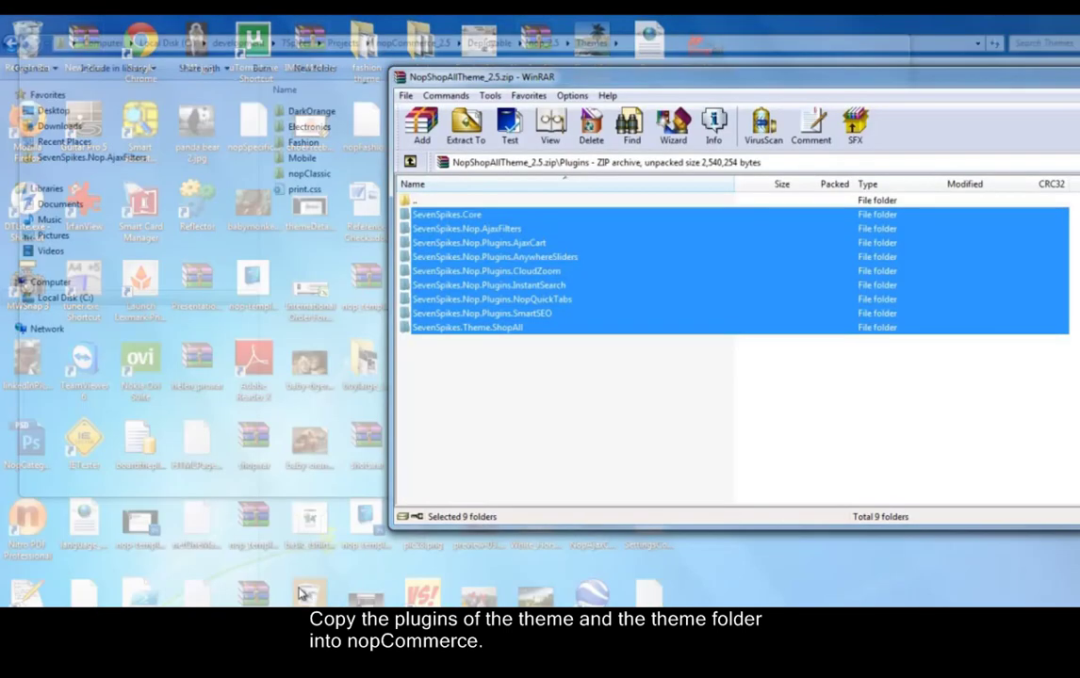
pyautogui.click(329, 565)
pyautogui.doubleClick(450, 202)
pyautogui.doubleClick(440, 245)
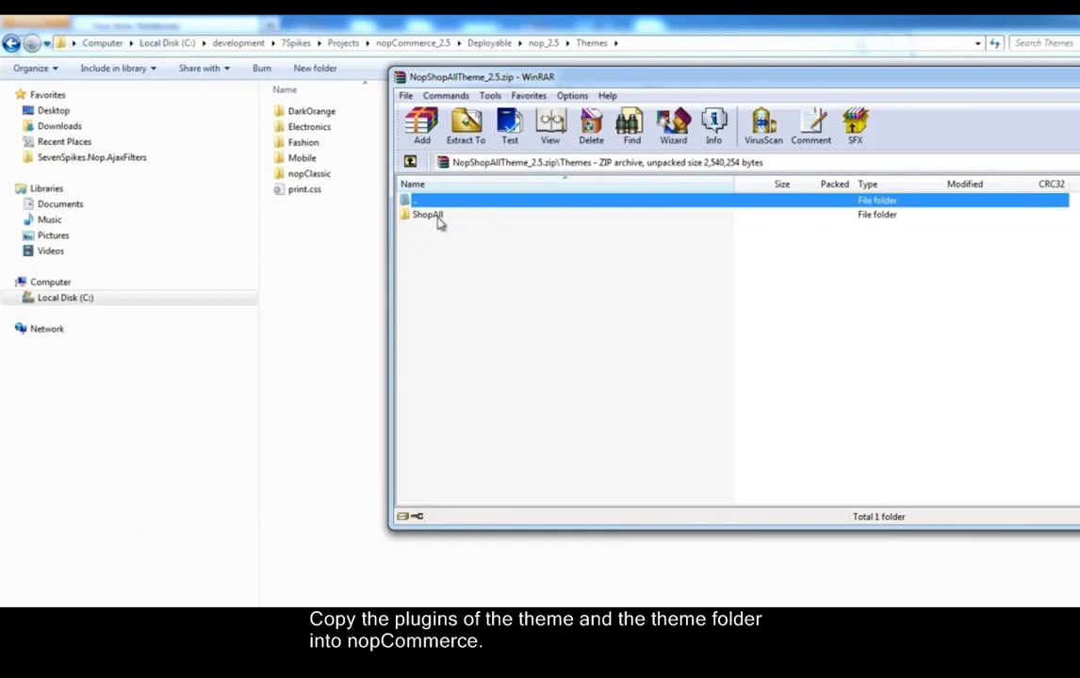
pyautogui.moveTo(428, 215); pyautogui.dragTo(342, 218)
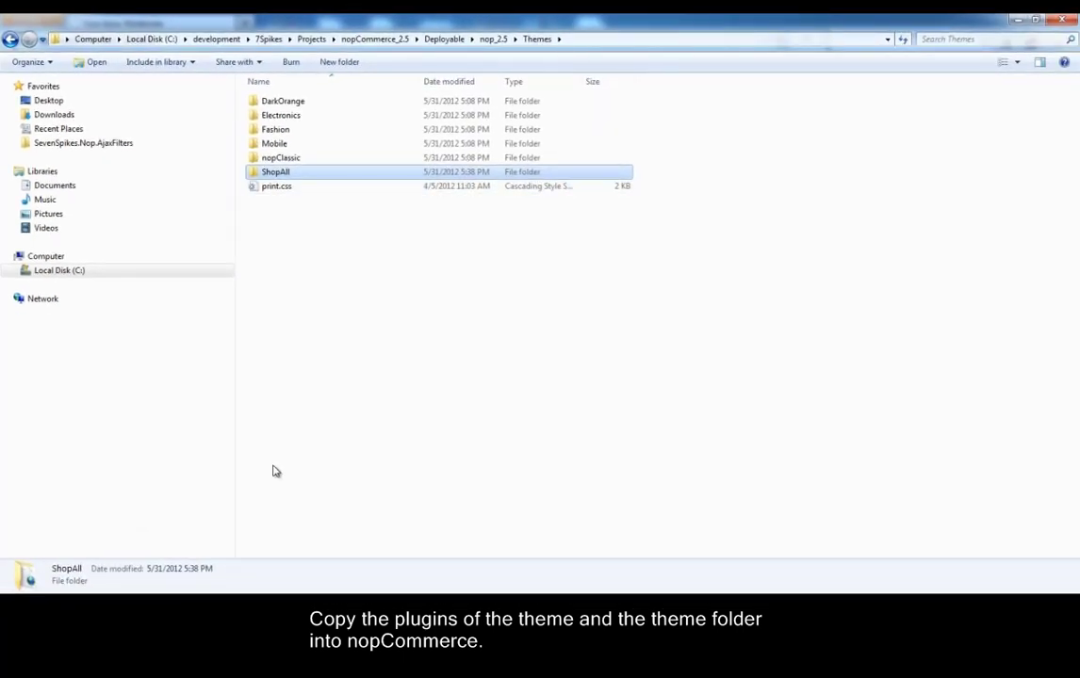
# Step: Log in to the store with the administrator account
pyautogui.click(493, 39)
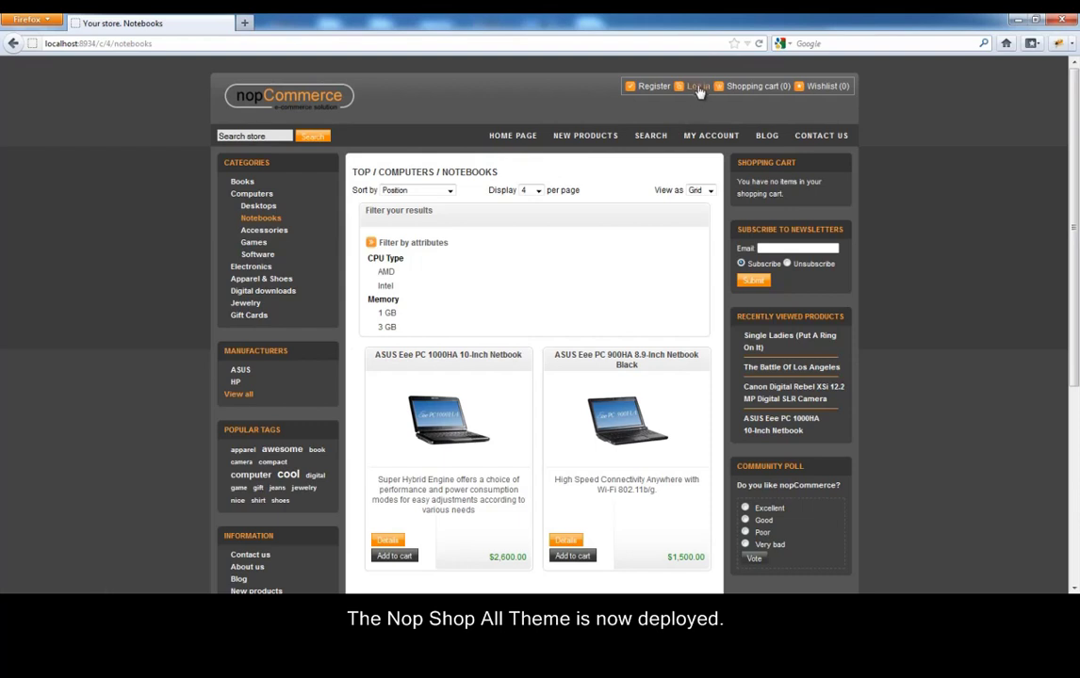
pyautogui.click(698, 86)
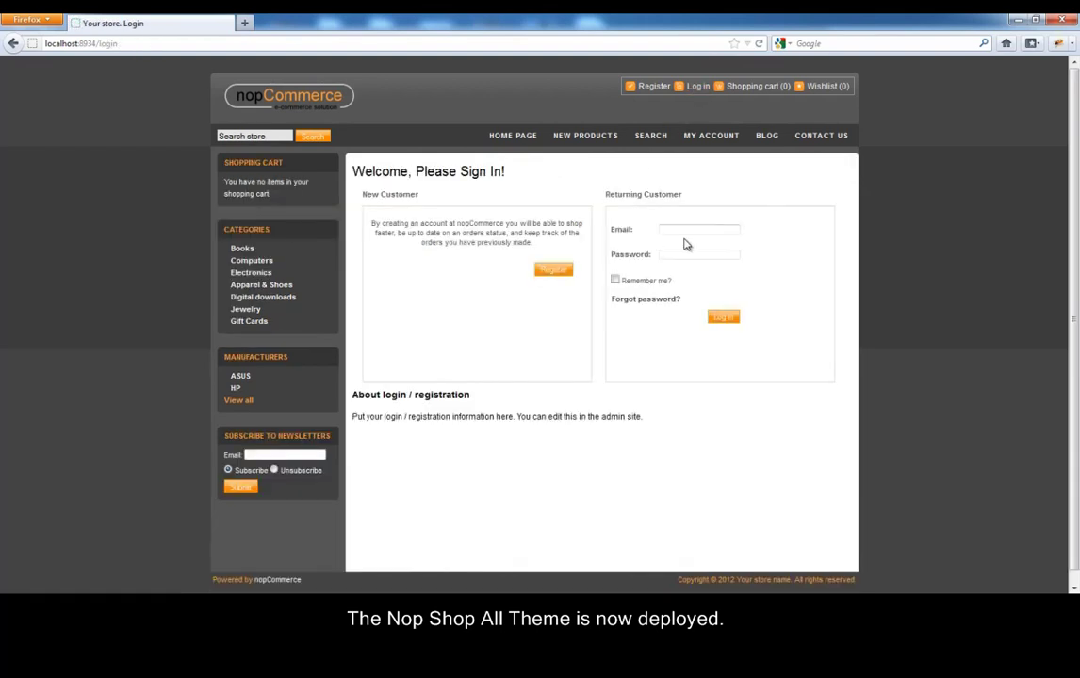
pyautogui.write('admin')
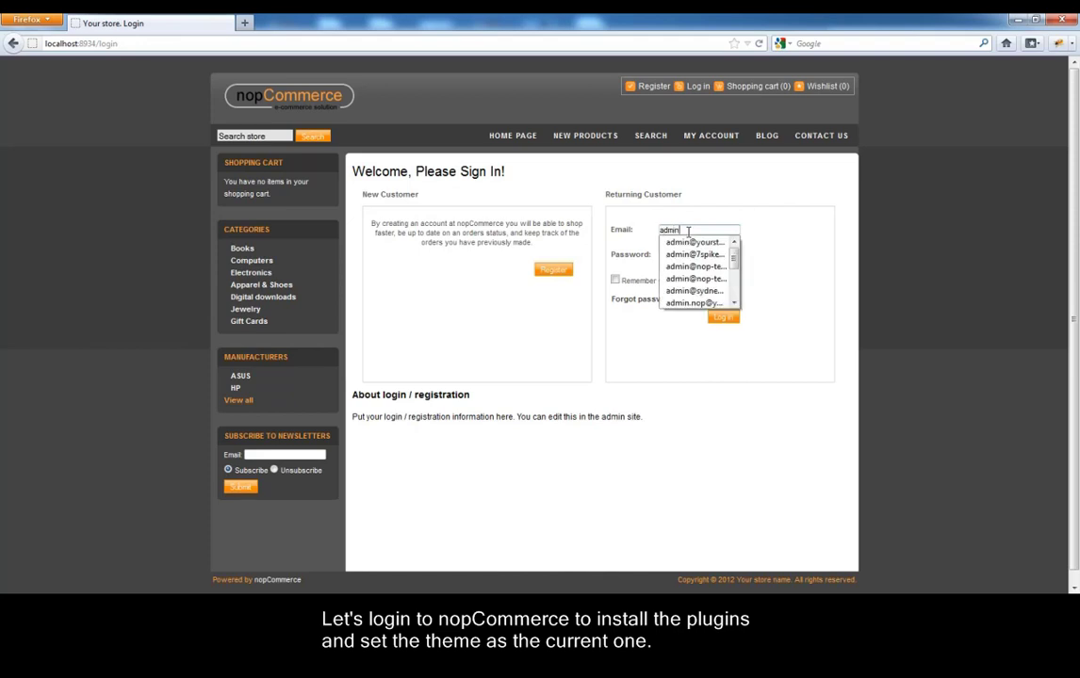
pyautogui.press('Down')
pyautogui.press('Tab')
pyautogui.write('a')
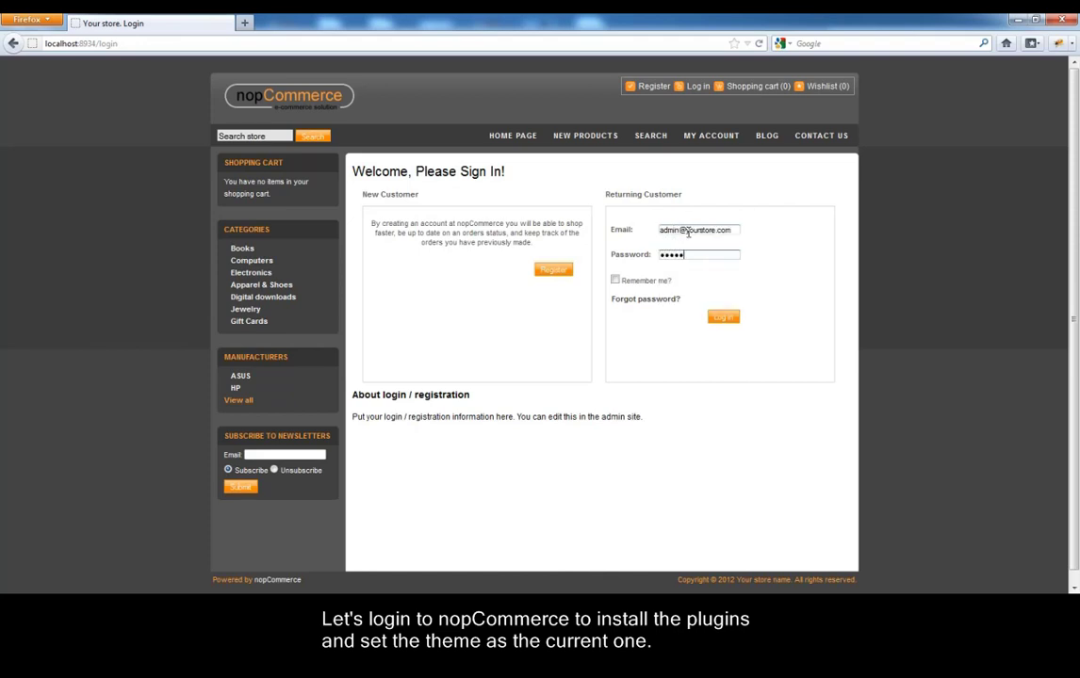
pyautogui.click(723, 319)
pyautogui.click(290, 74)
# Step: Go to Configuration > Plugins in administration and reload the plugin list
pyautogui.click(820, 88)
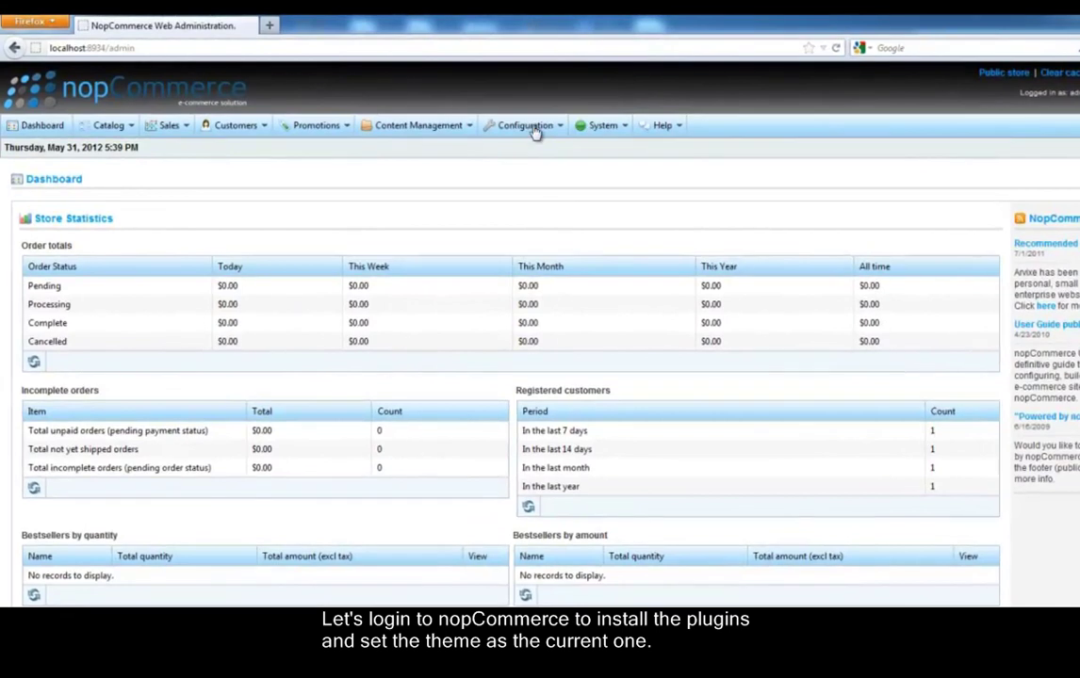
pyautogui.click(514, 123)
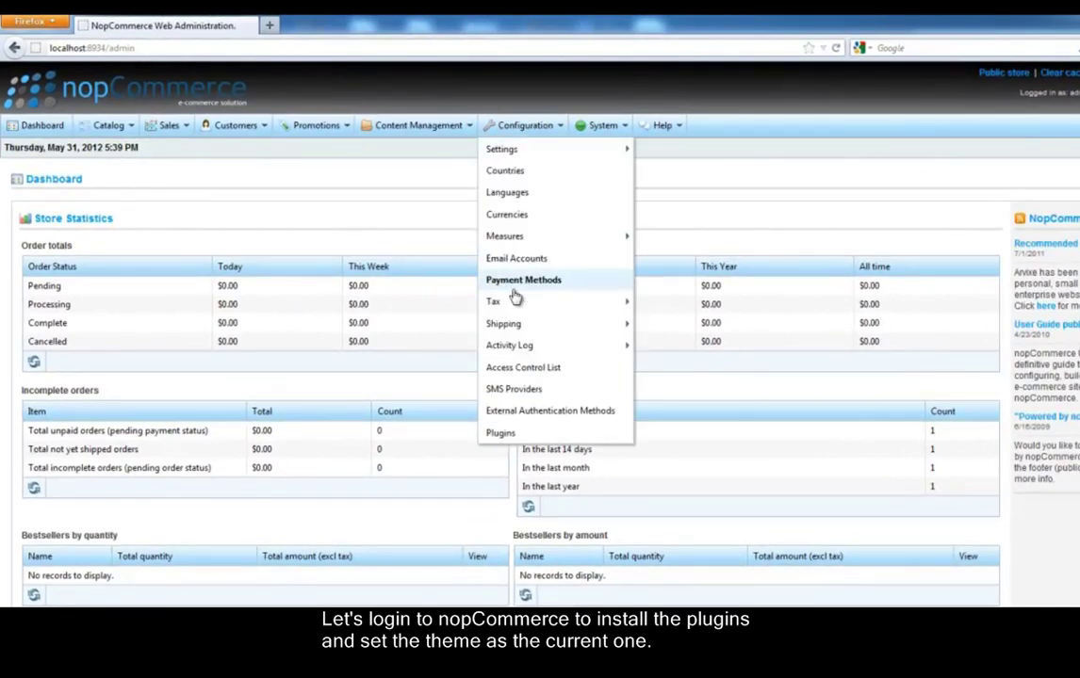
pyautogui.click(502, 433)
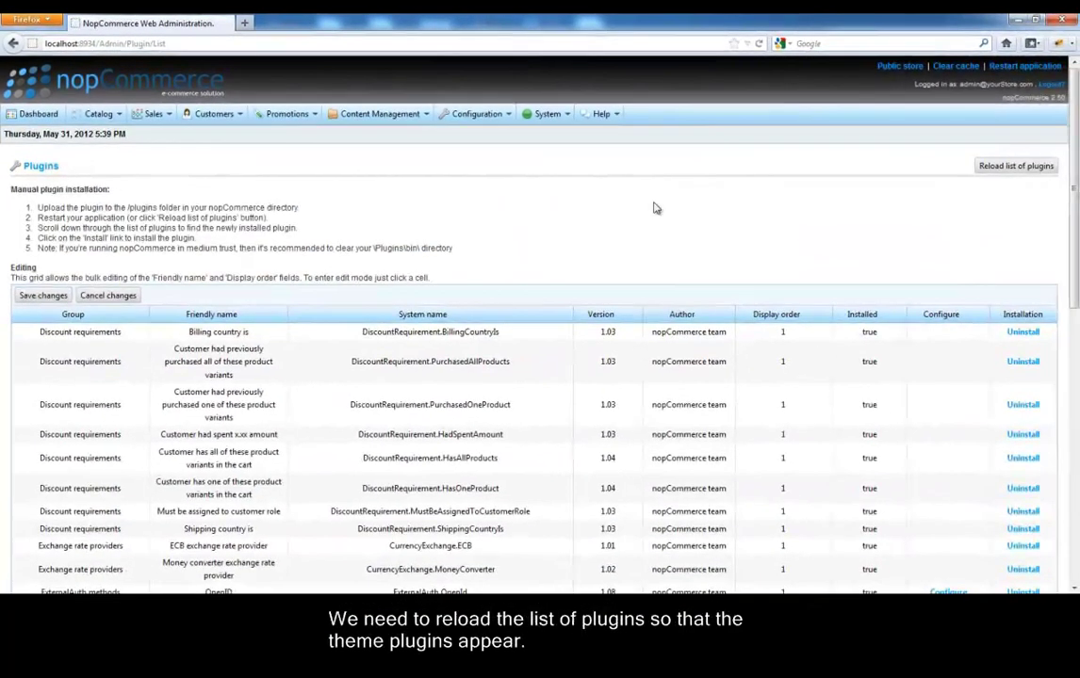
pyautogui.scroll(-6, 602, 386)
pyautogui.scroll(-5, 601, 389)
pyautogui.scroll(10, 601, 389)
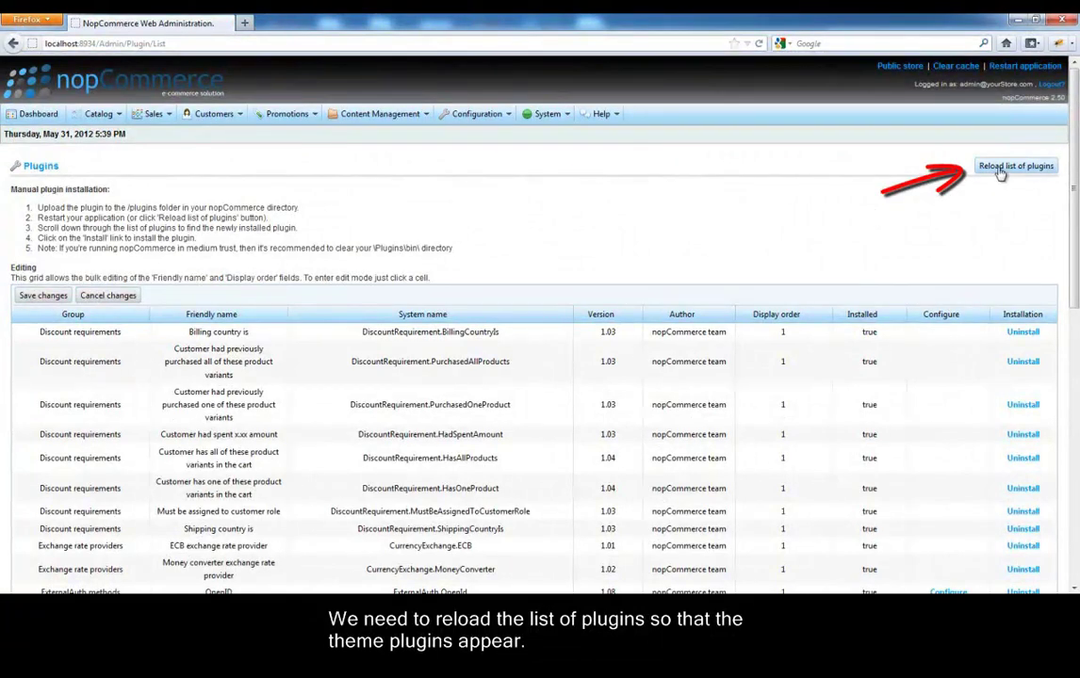
pyautogui.click(1000, 170)
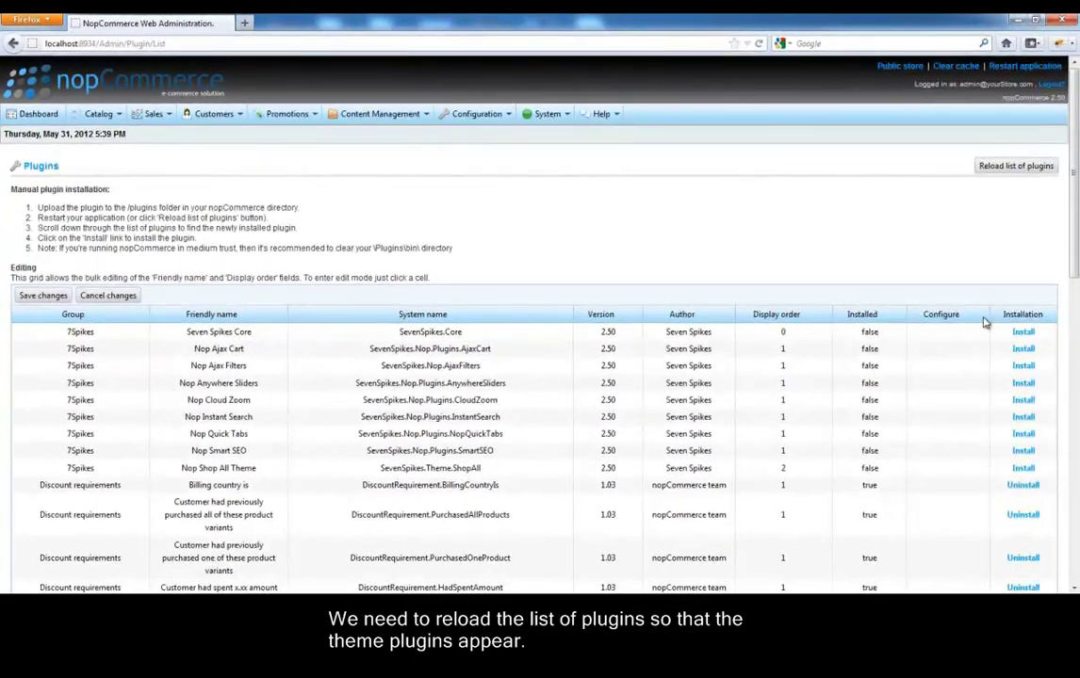
# Step: Install the SevenSpikes Core, Ajax Cart, Ajax Filters, Cloud Zoom and Quick Tabs plugins
pyautogui.click(1023, 334)
pyautogui.click(1023, 349)
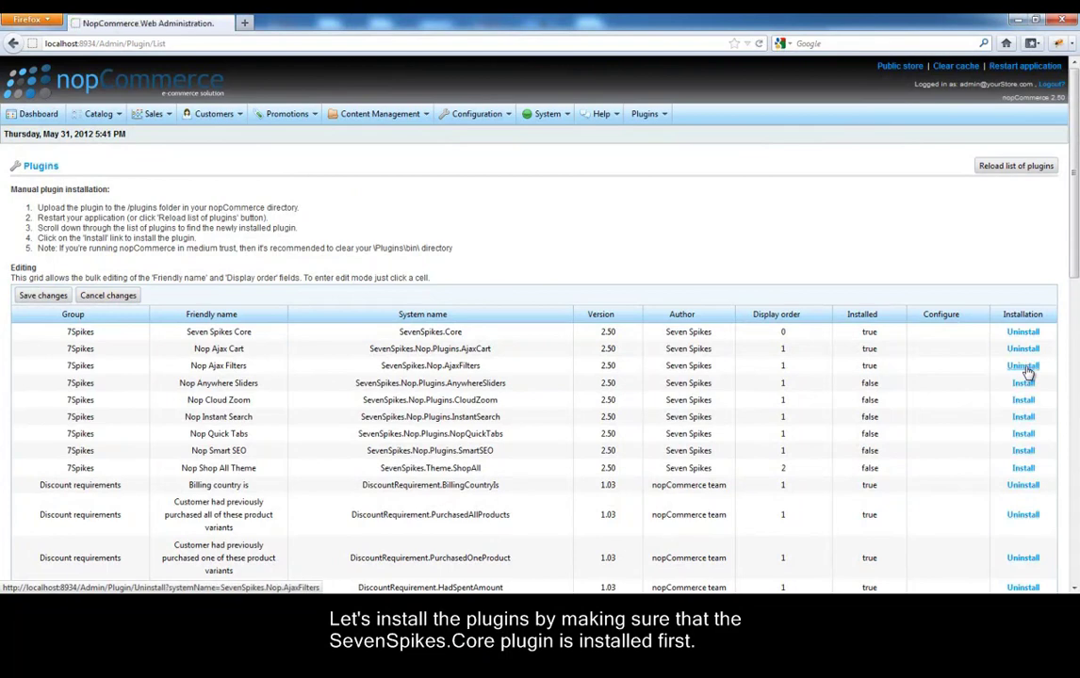
pyautogui.click(1023, 383)
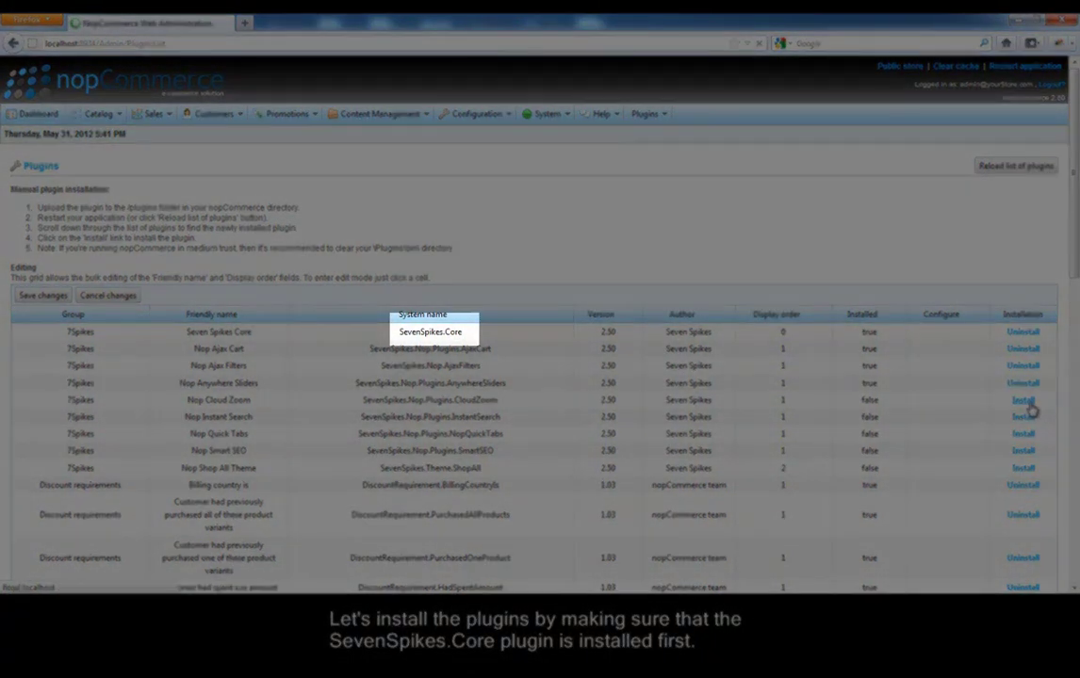
pyautogui.click(1023, 417)
pyautogui.click(1023, 433)
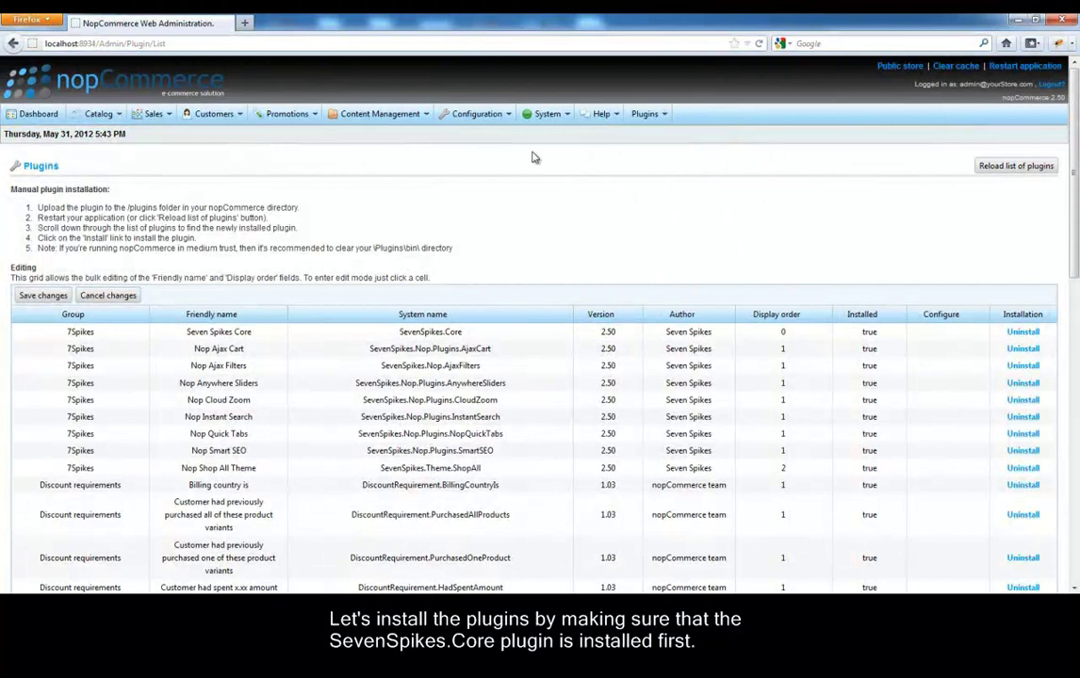
# Step: Set the desktop store theme to Shop All in general settings and save
pyautogui.moveTo(504, 136)
pyautogui.click(618, 139)
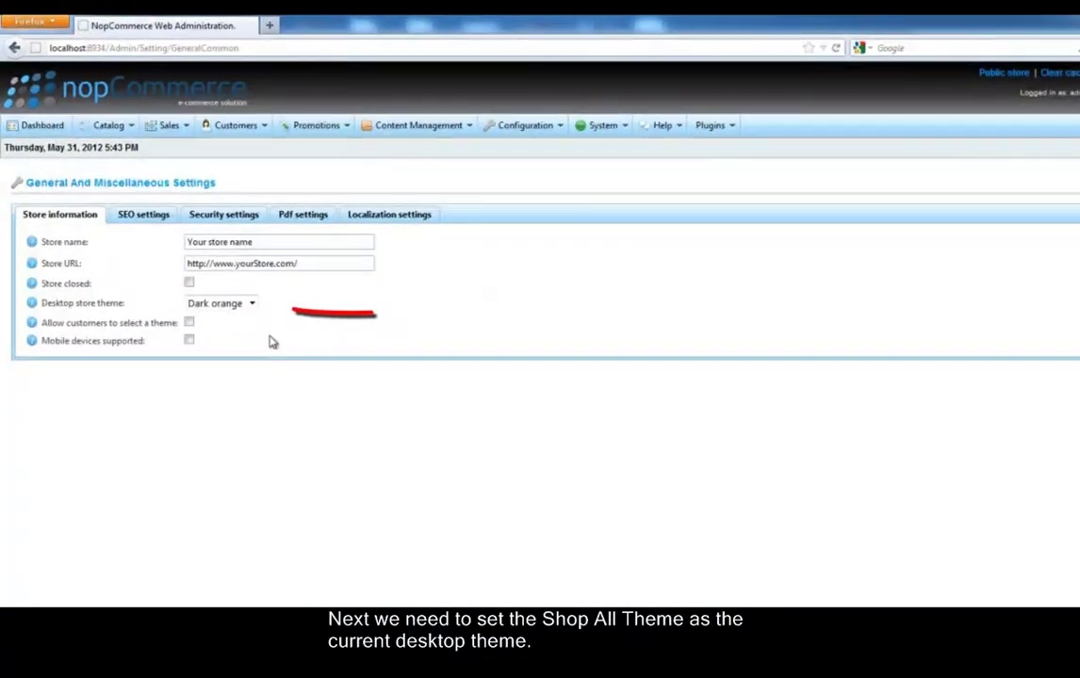
pyautogui.click(251, 303)
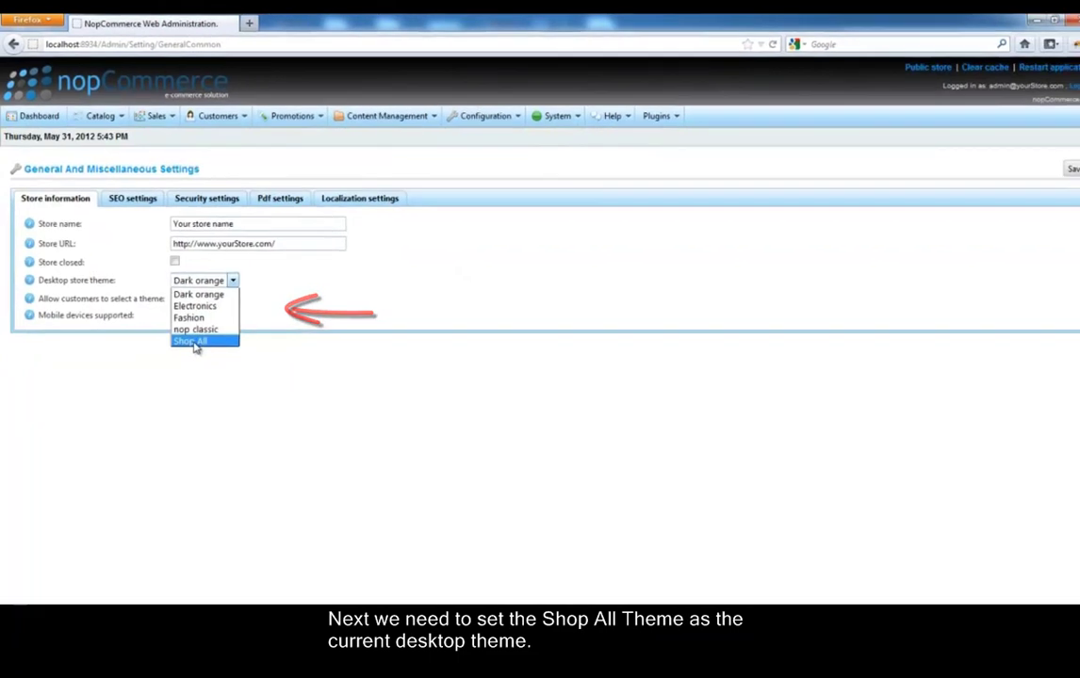
pyautogui.click(206, 364)
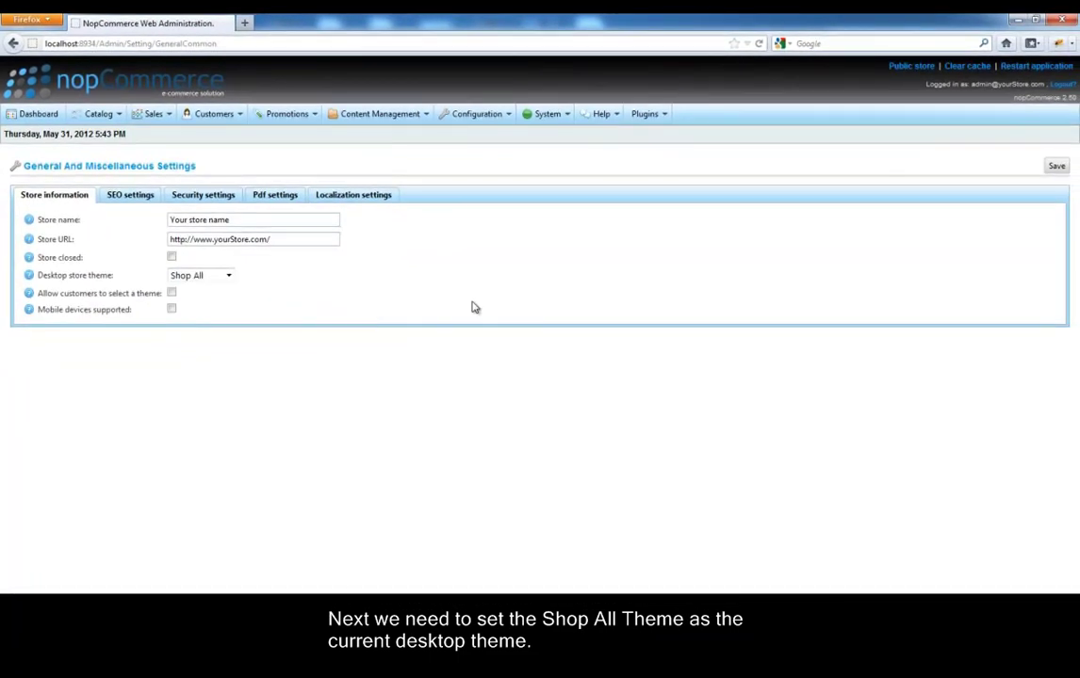
pyautogui.click(1057, 167)
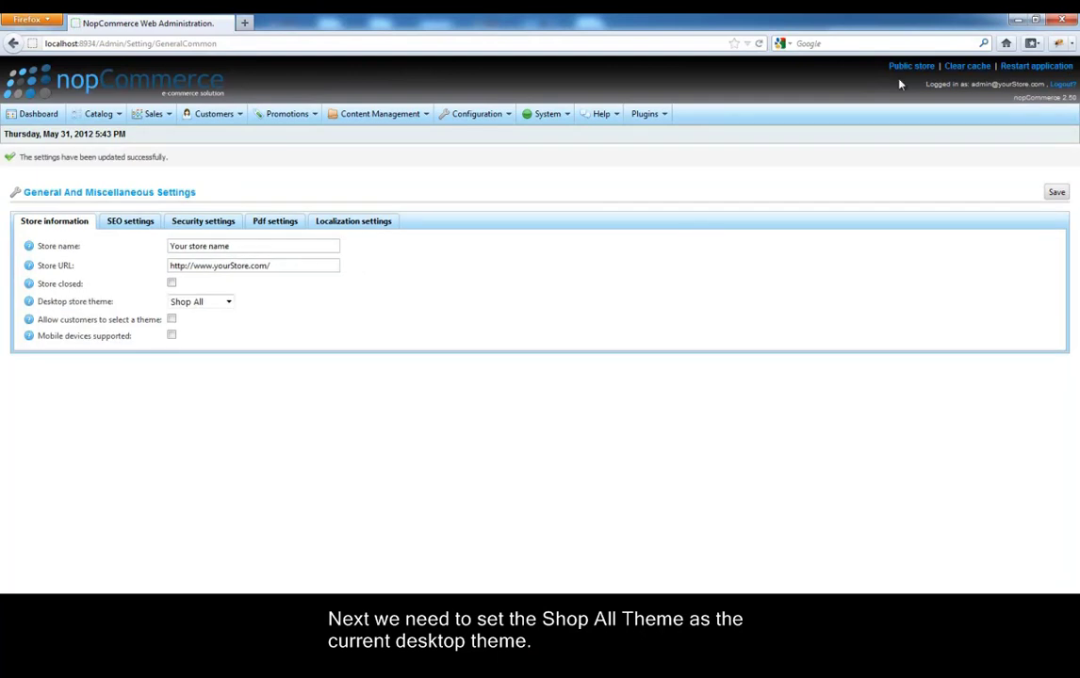
# Step: Open the public store in a new tab to view the Shop All design
pyautogui.rightClick(911, 67)
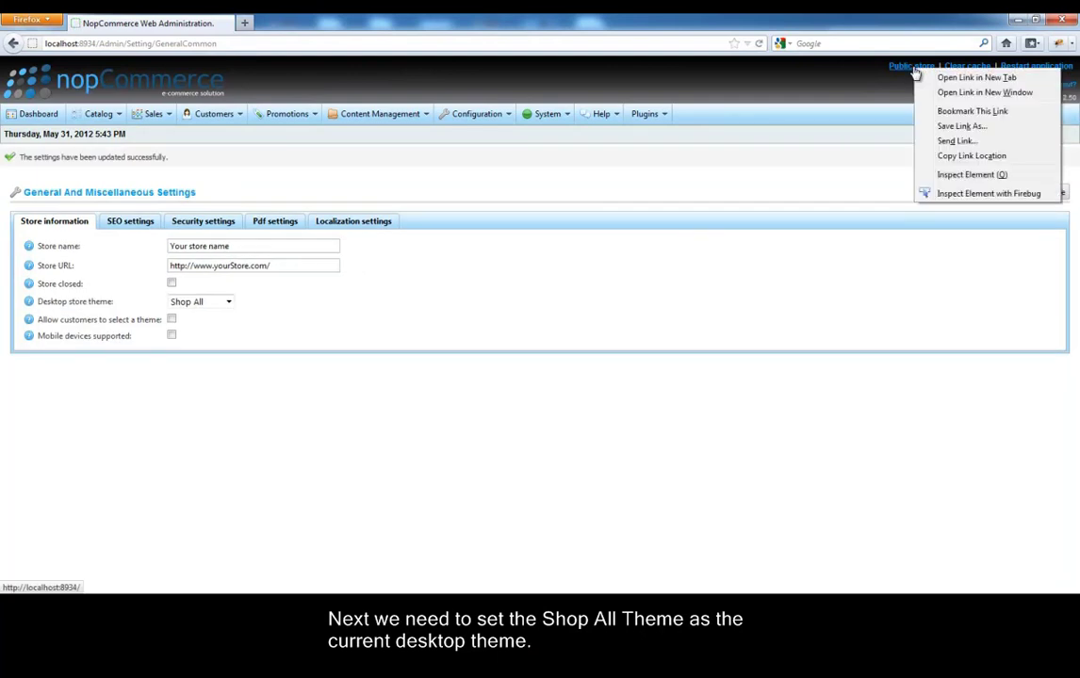
pyautogui.click(970, 80)
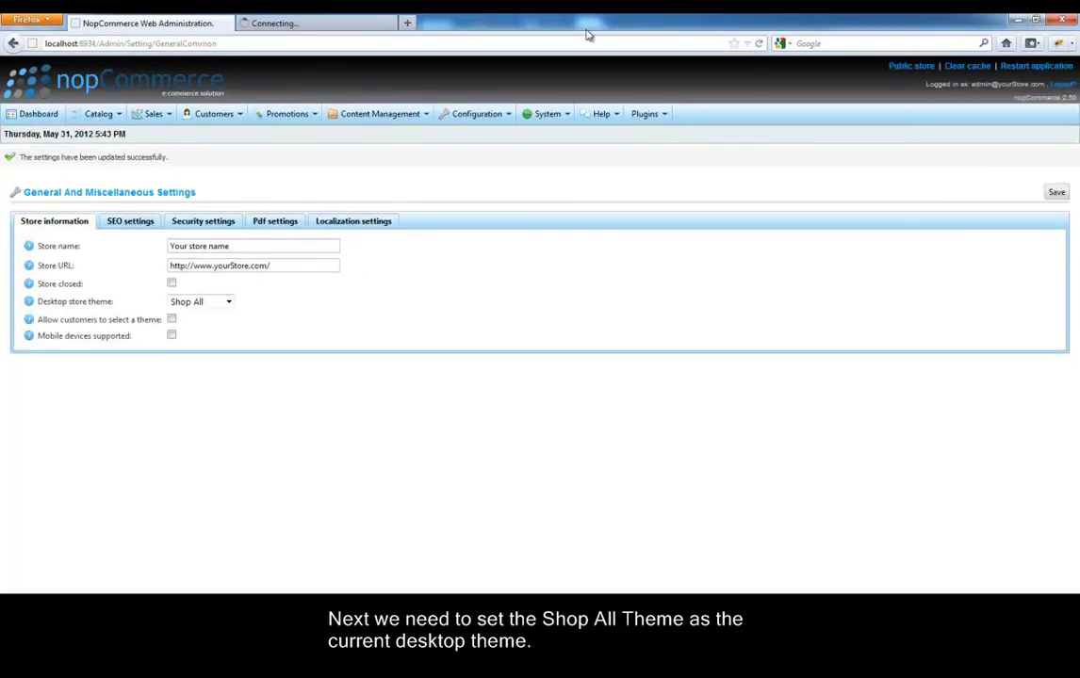
pyautogui.click(289, 21)
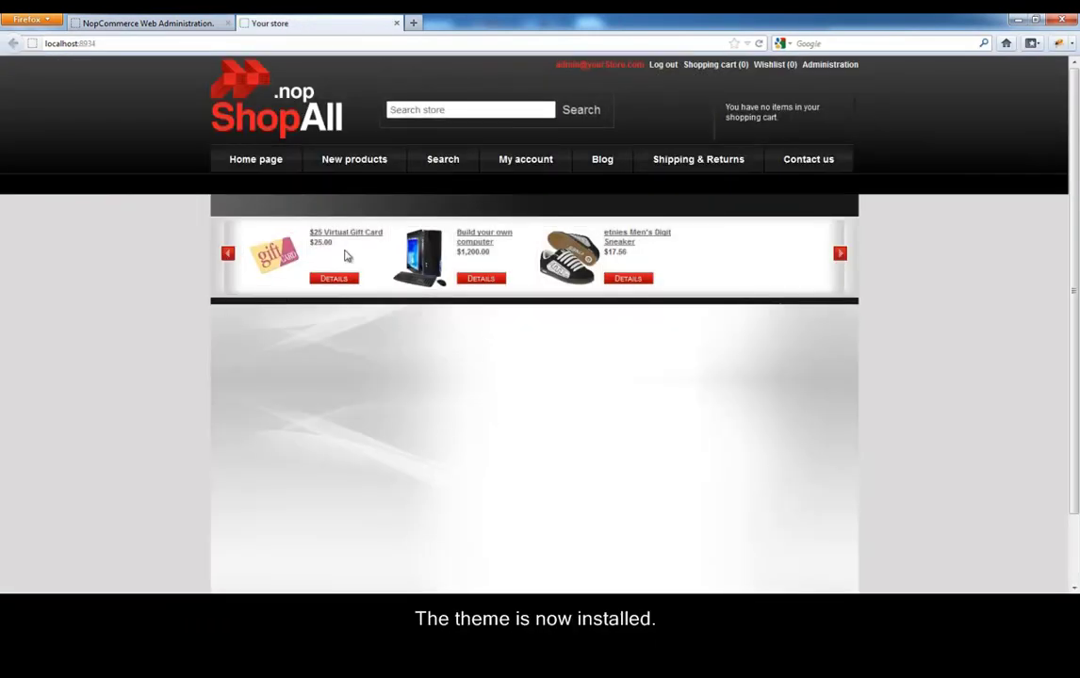
# Step: Open the Shop All theme's online documentation from the admin plugin list
pyautogui.click(111, 22)
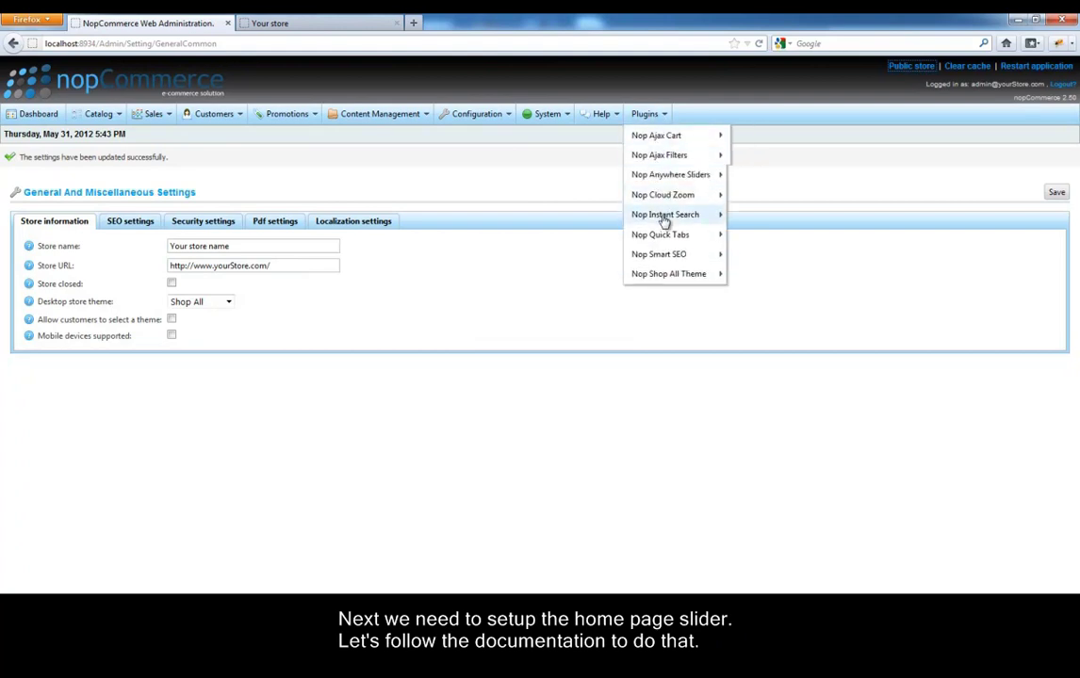
pyautogui.moveTo(497, 21)
pyautogui.moveTo(523, 243)
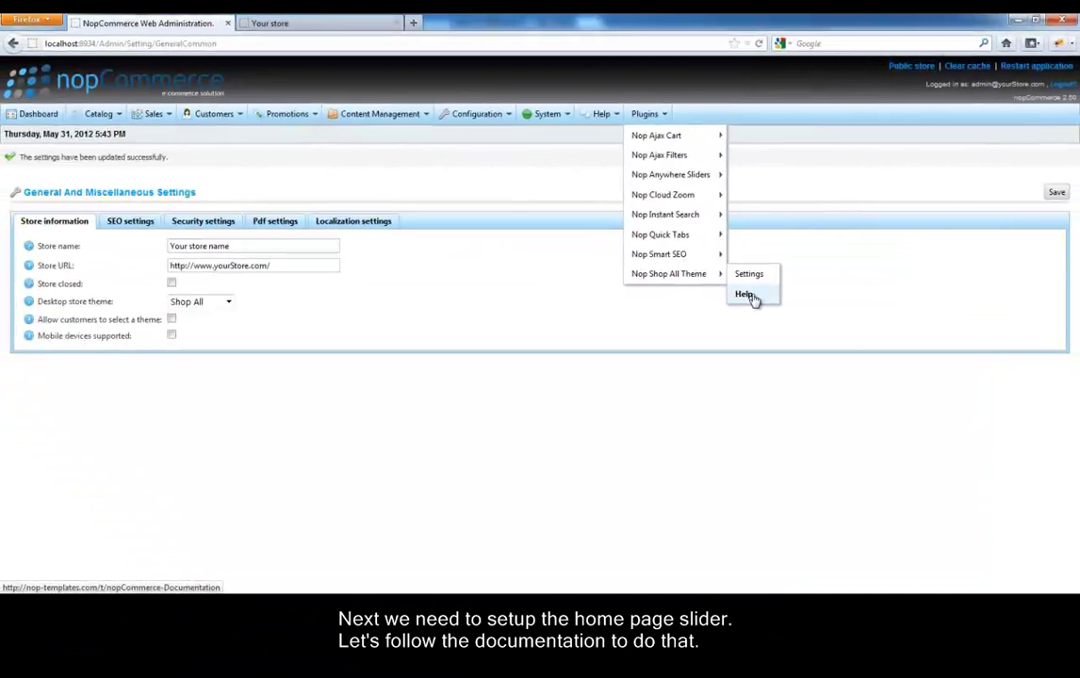
pyautogui.click(641, 275)
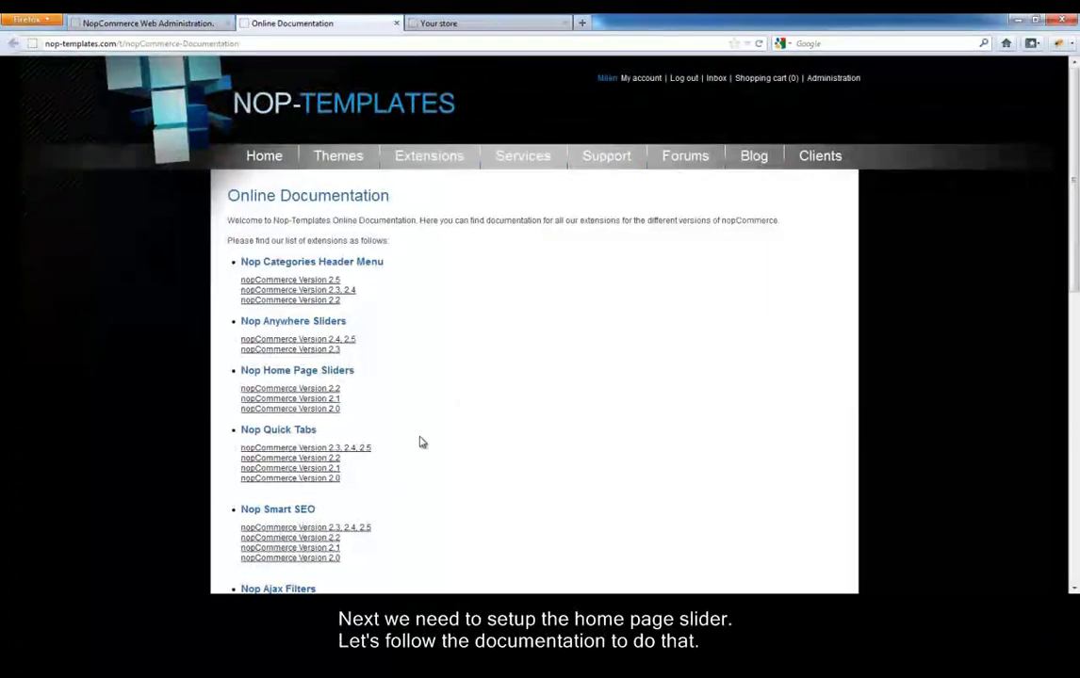
pyautogui.scroll(-5, 410, 442)
pyautogui.scroll(-3, 414, 442)
pyautogui.scroll(-4, 419, 441)
pyautogui.scroll(-3, 419, 441)
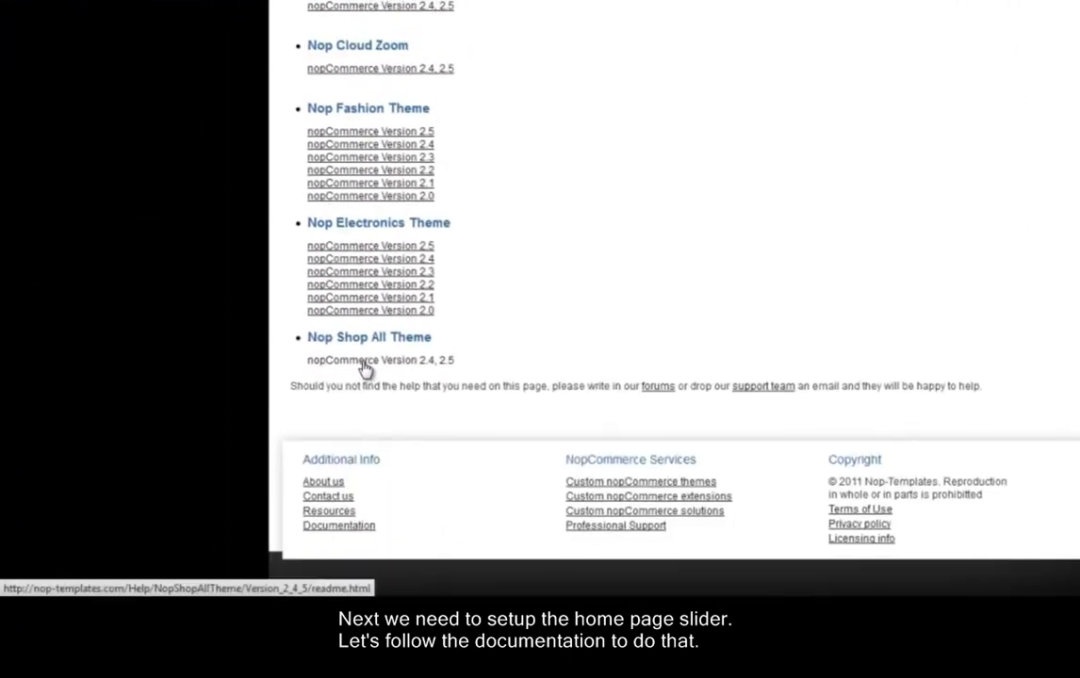
# Step: Open the Nop Shop All Theme 2.4, 2.5 guide and select HomePageNivoSlider at step 17
pyautogui.click(377, 359)
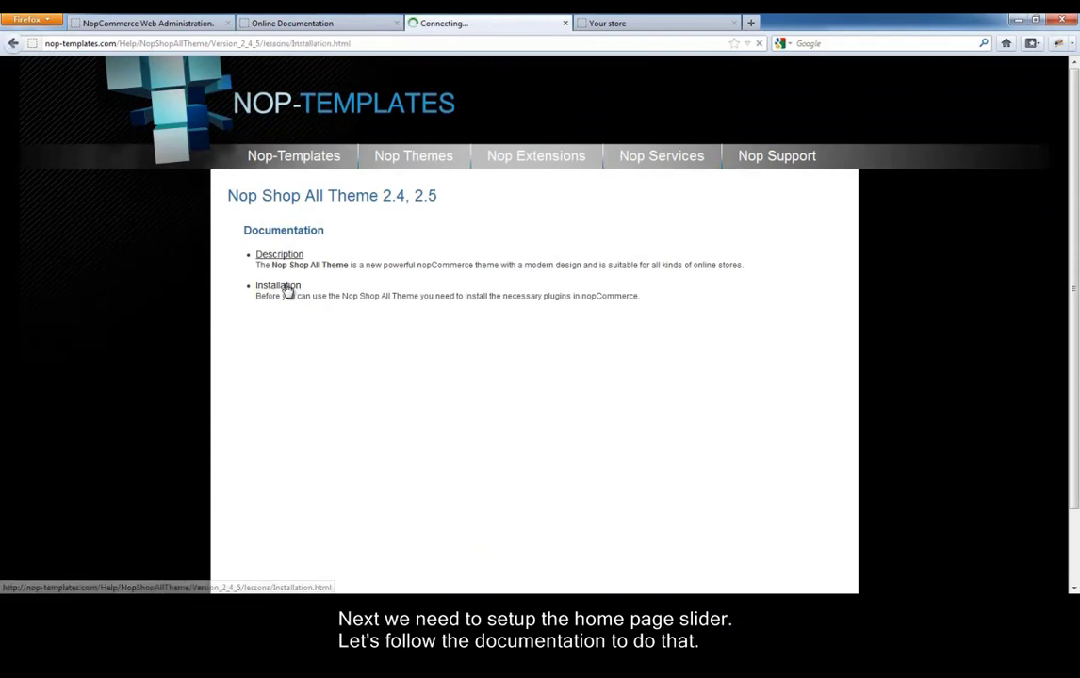
pyautogui.scroll(-3, 522, 345)
pyautogui.scroll(-2, 523, 345)
pyautogui.scroll(-4, 523, 345)
pyautogui.scroll(-1, 523, 345)
pyautogui.scroll(-3, 523, 345)
pyautogui.scroll(-2, 523, 345)
pyautogui.scroll(-3, 523, 345)
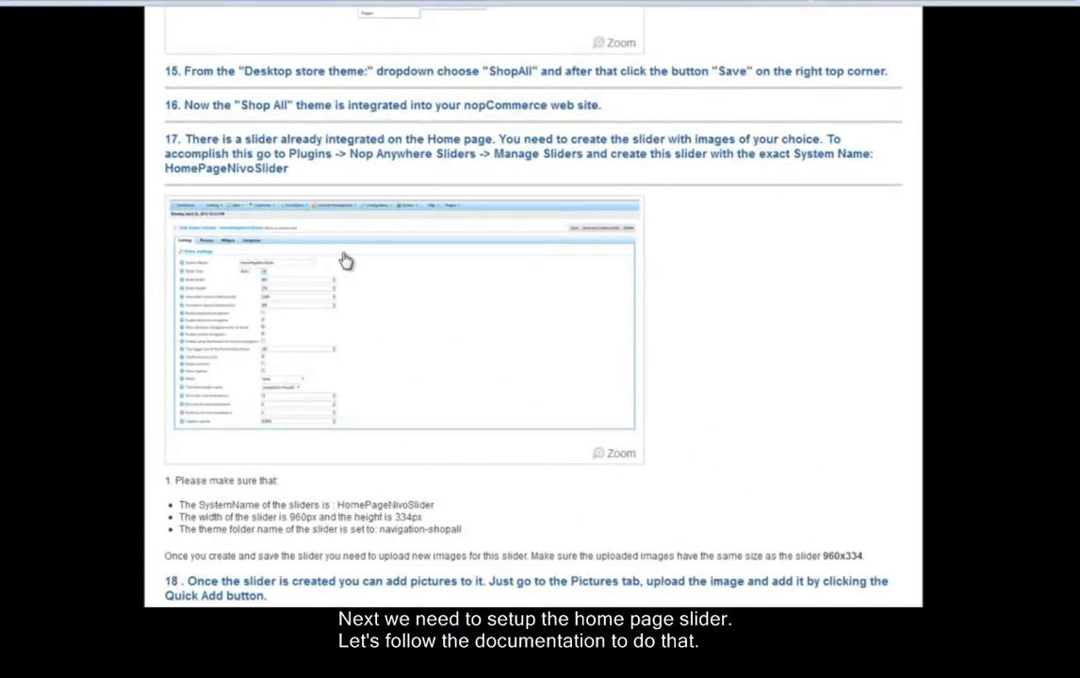
pyautogui.doubleClick(215, 170)
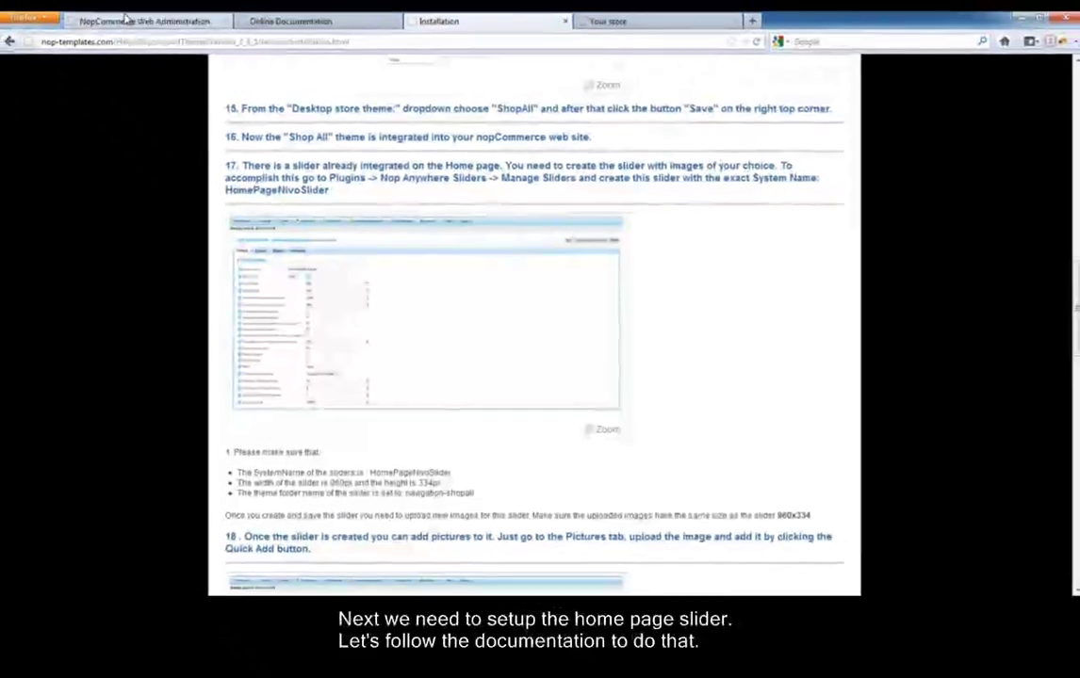
# Step: From the admin tab, open Manage Sliders and begin adding a new slider
pyautogui.click(121, 25)
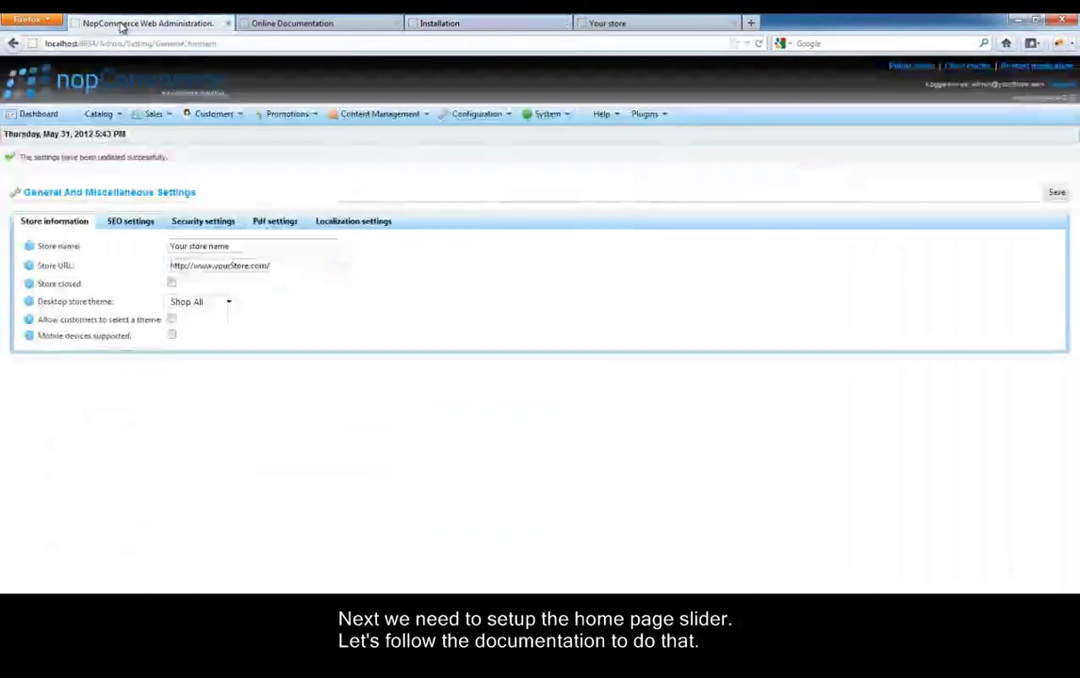
pyautogui.moveTo(648, 114)
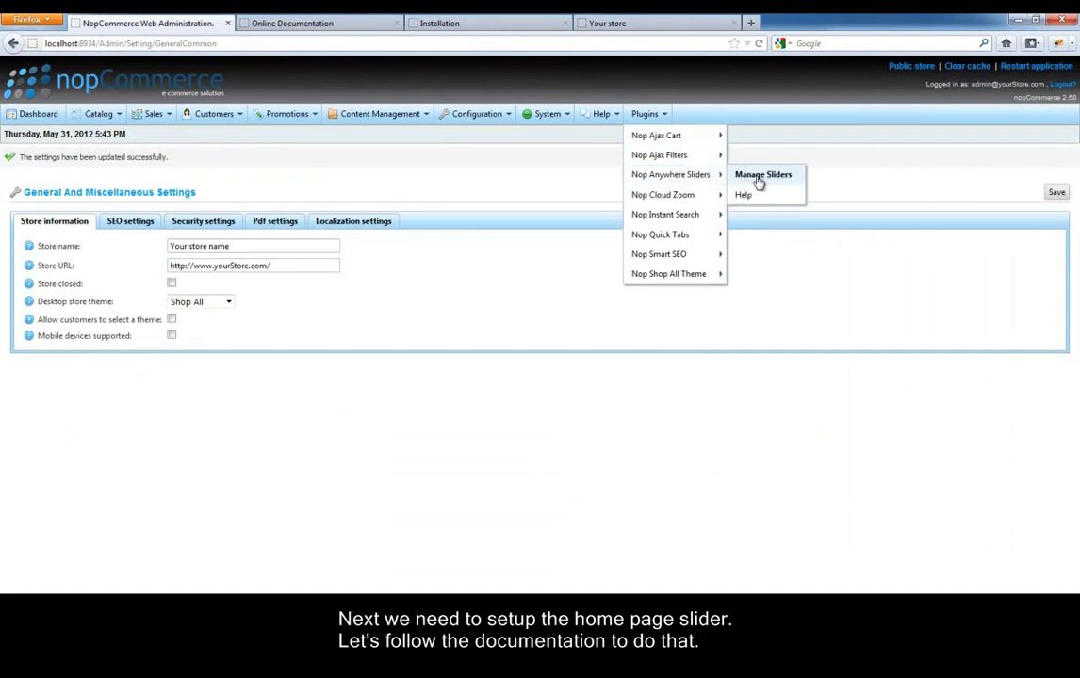
pyautogui.click(761, 179)
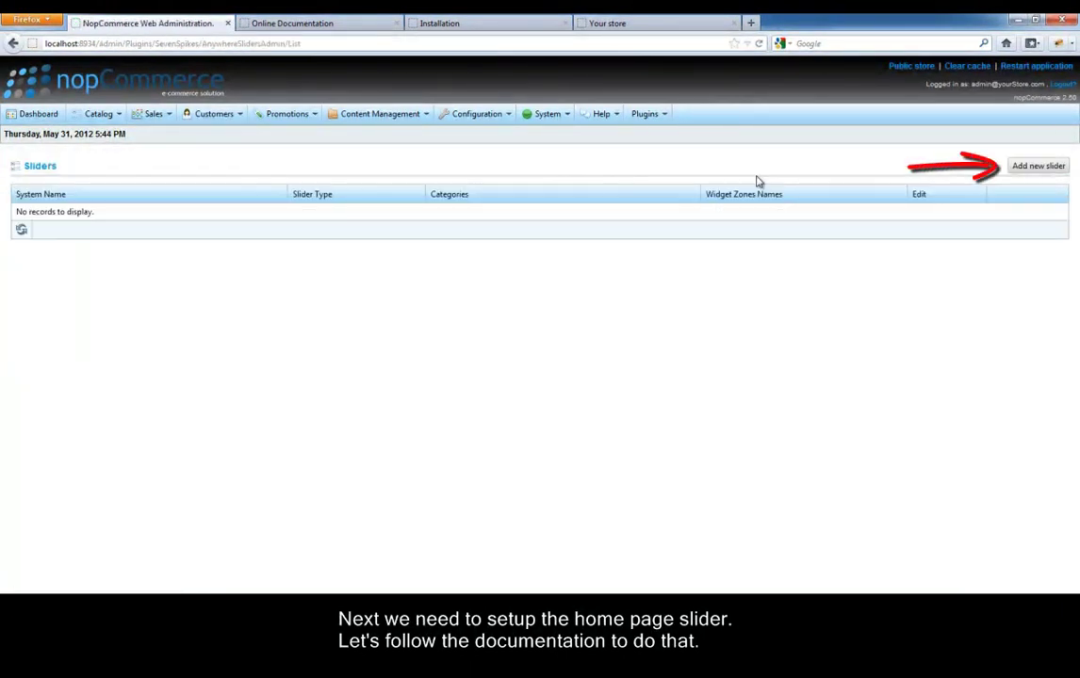
pyautogui.click(1039, 169)
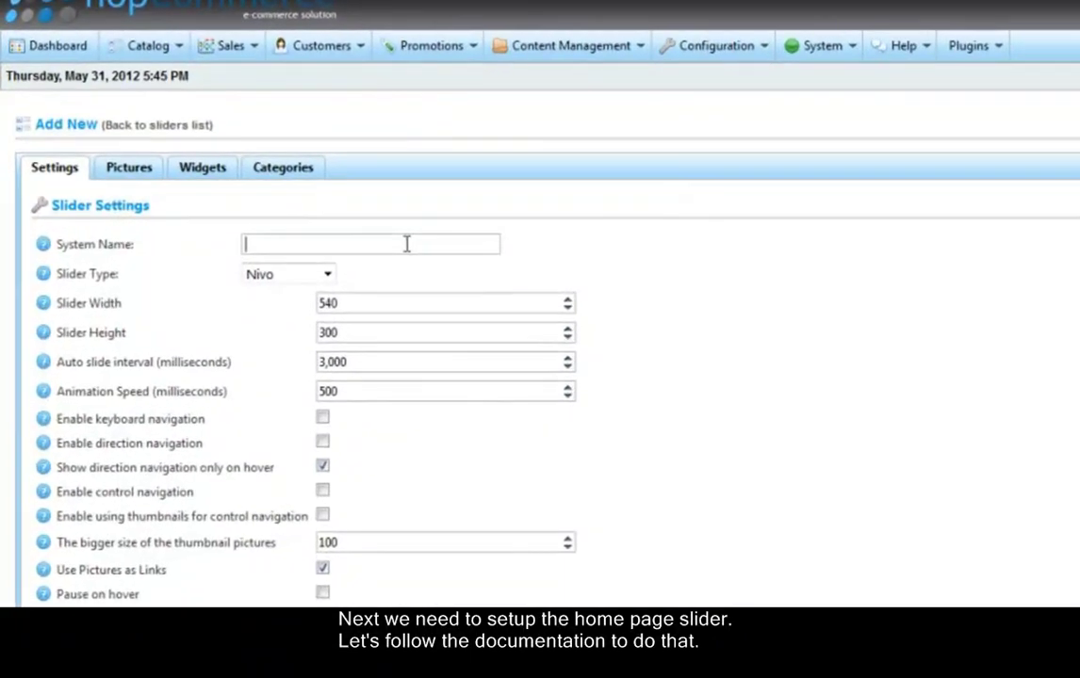
# Step: Name the slider HomePageNivoSlider with width 960 and height 334, checking the guide's example
pyautogui.write('HomePageNivoSlider')
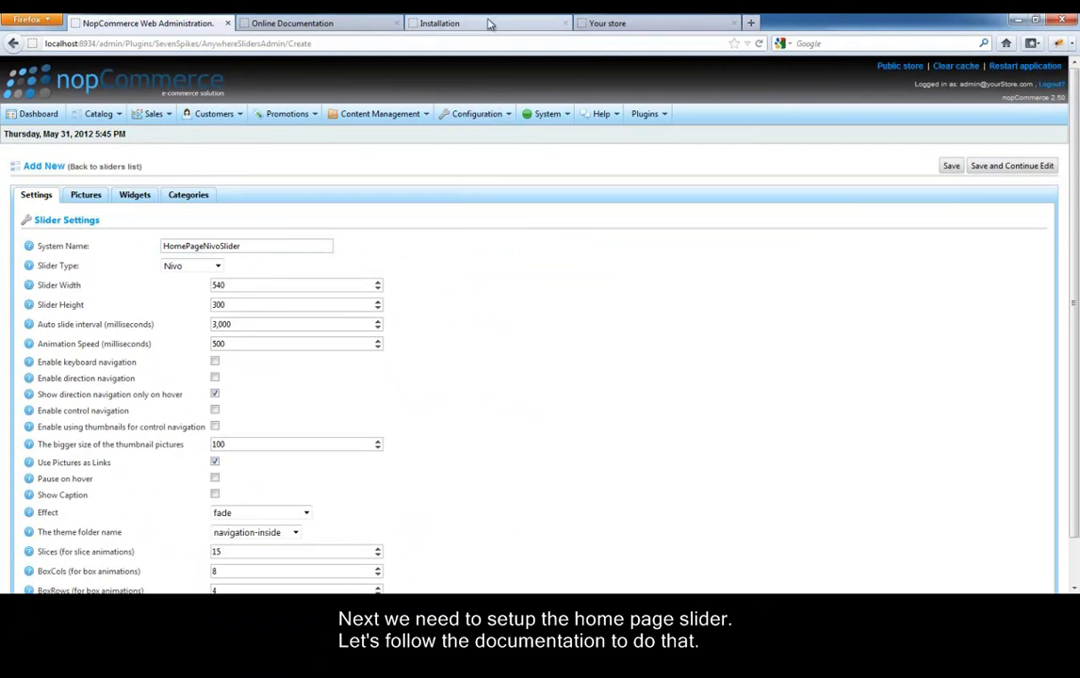
pyautogui.click(442, 22)
pyautogui.click(506, 281)
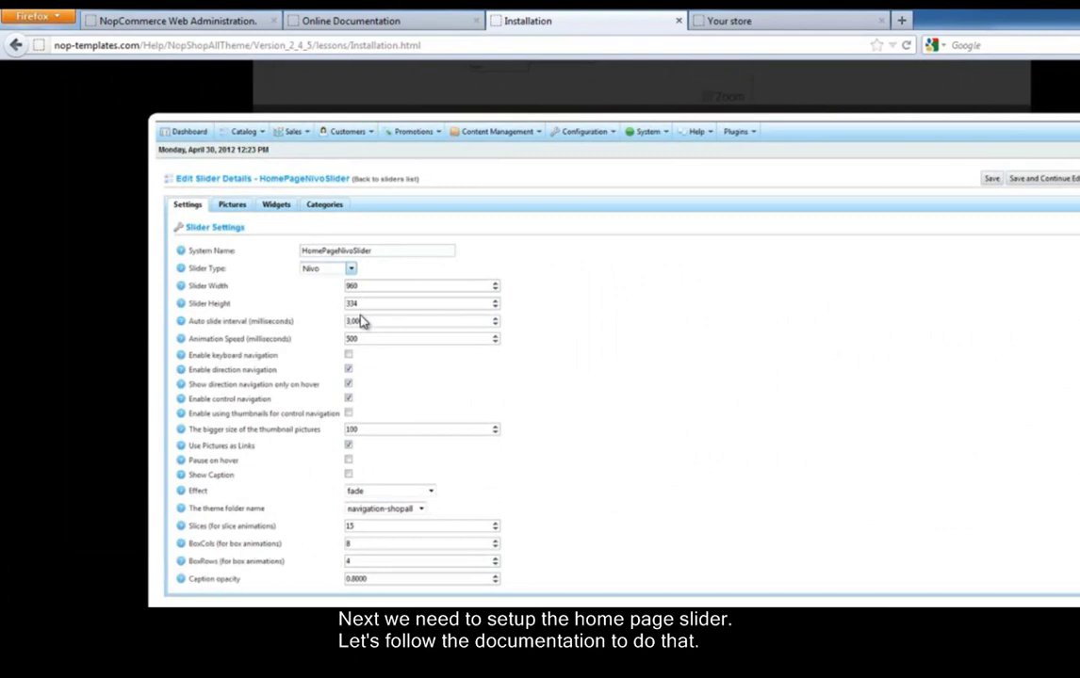
pyautogui.click(157, 23)
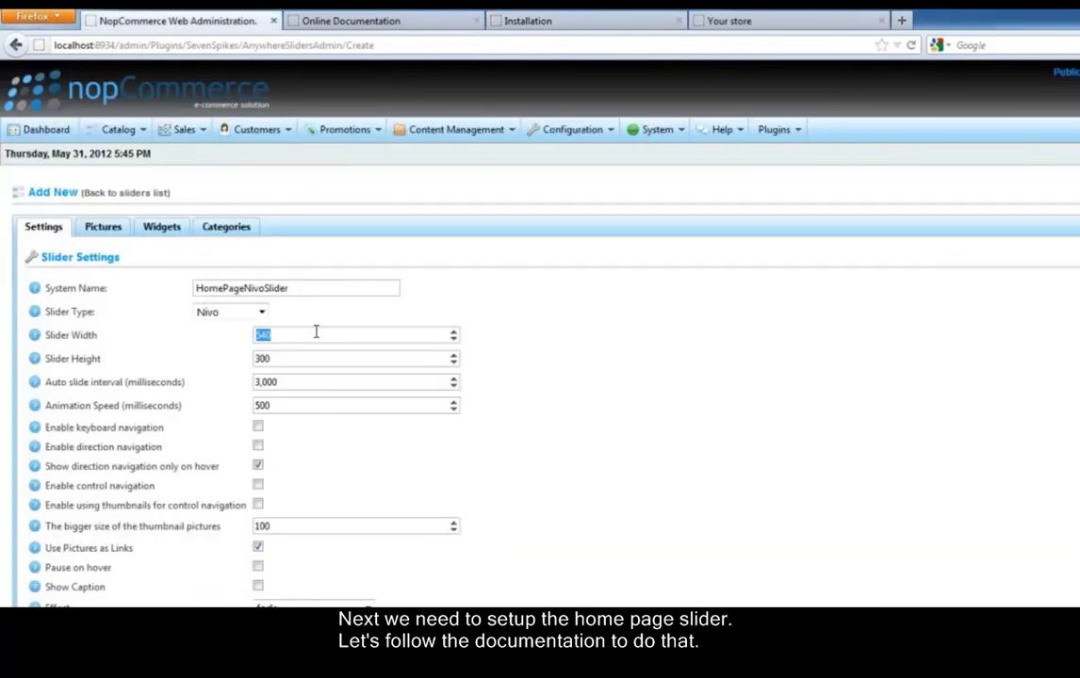
pyautogui.write('960')
pyautogui.press('Down')
pyautogui.click(380, 348)
pyautogui.write('334')
pyautogui.click(500, 358)
# Step: Enable direction and control navigation, choose the navigation-shopall theme folder, and save
pyautogui.click(564, 22)
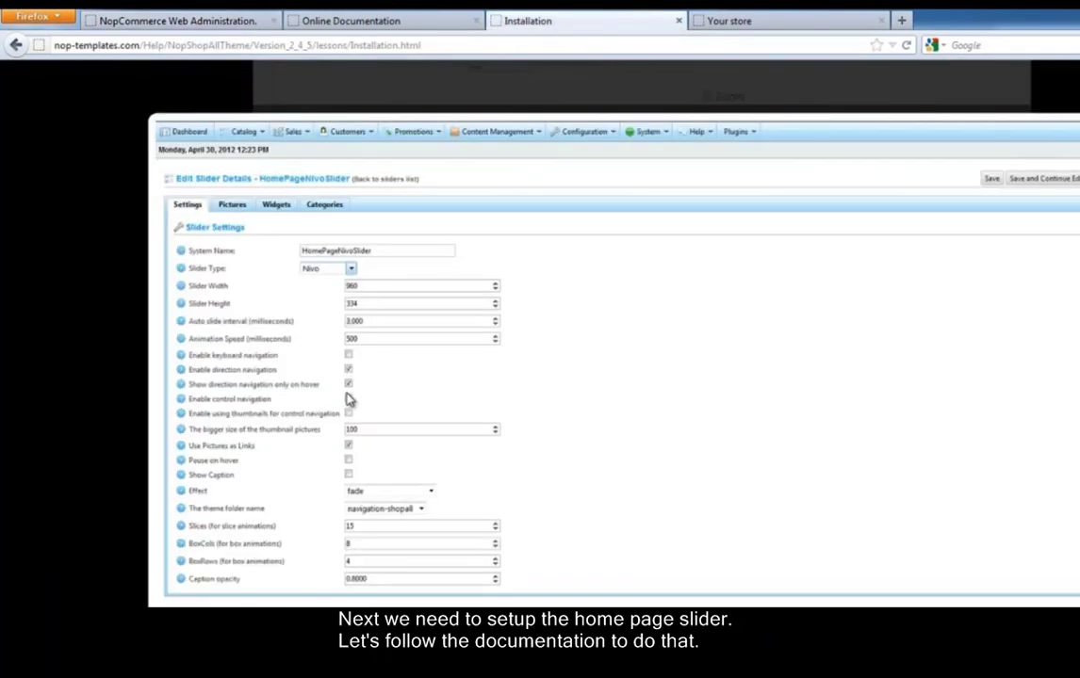
pyautogui.click(149, 26)
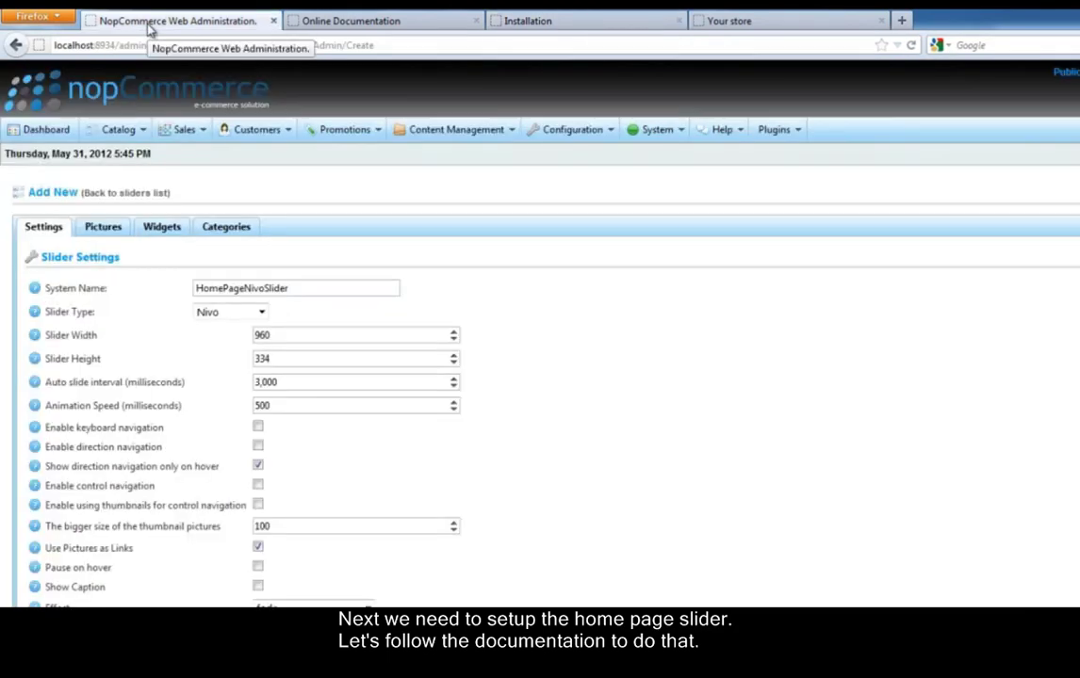
pyautogui.click(259, 448)
pyautogui.click(259, 487)
pyautogui.scroll(-2, 405, 431)
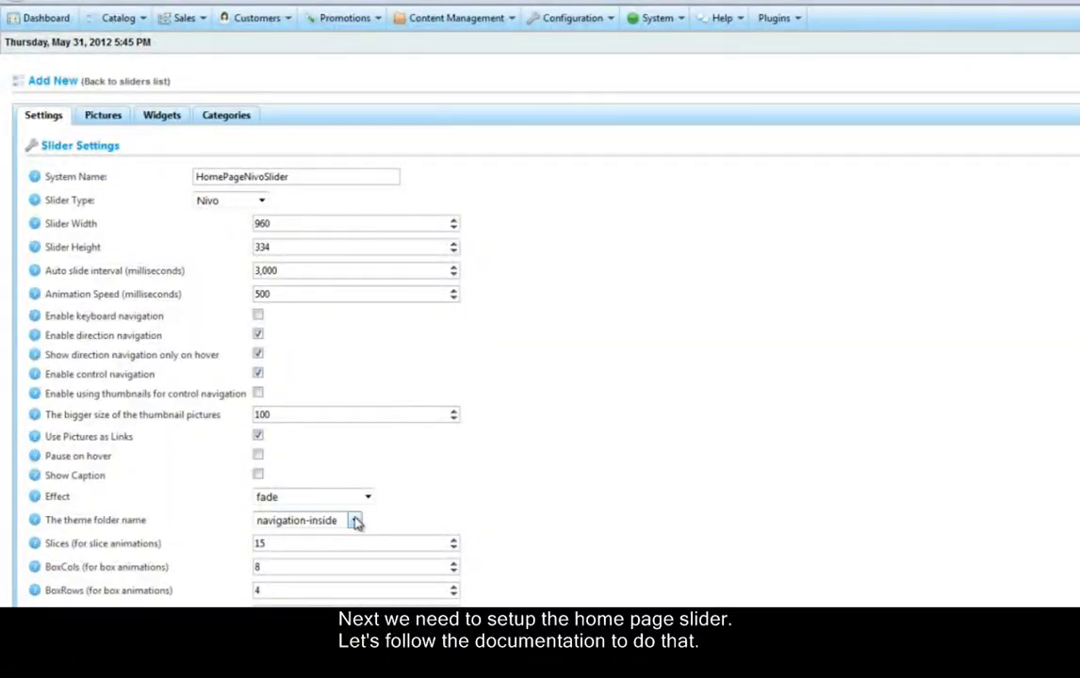
pyautogui.click(353, 520)
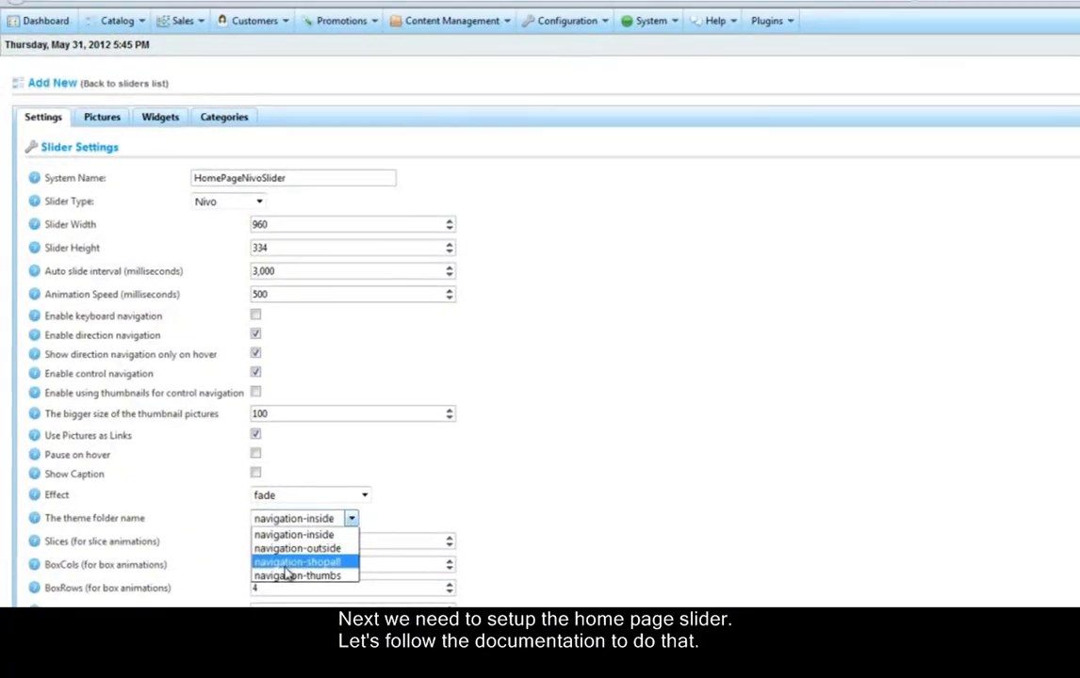
pyautogui.click(287, 564)
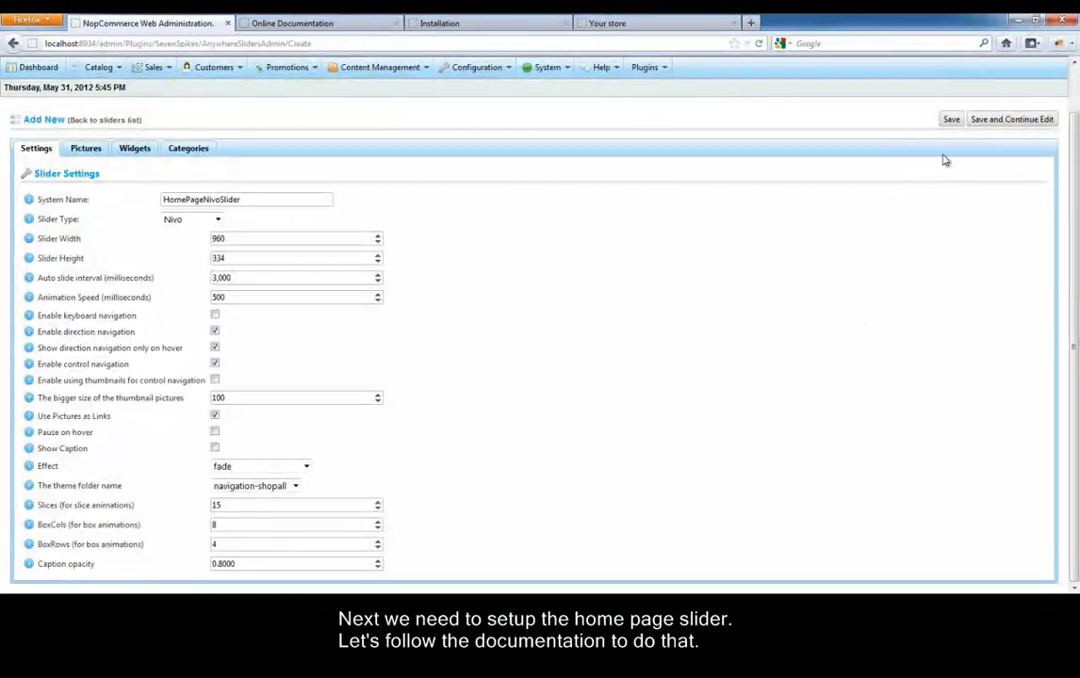
pyautogui.click(995, 128)
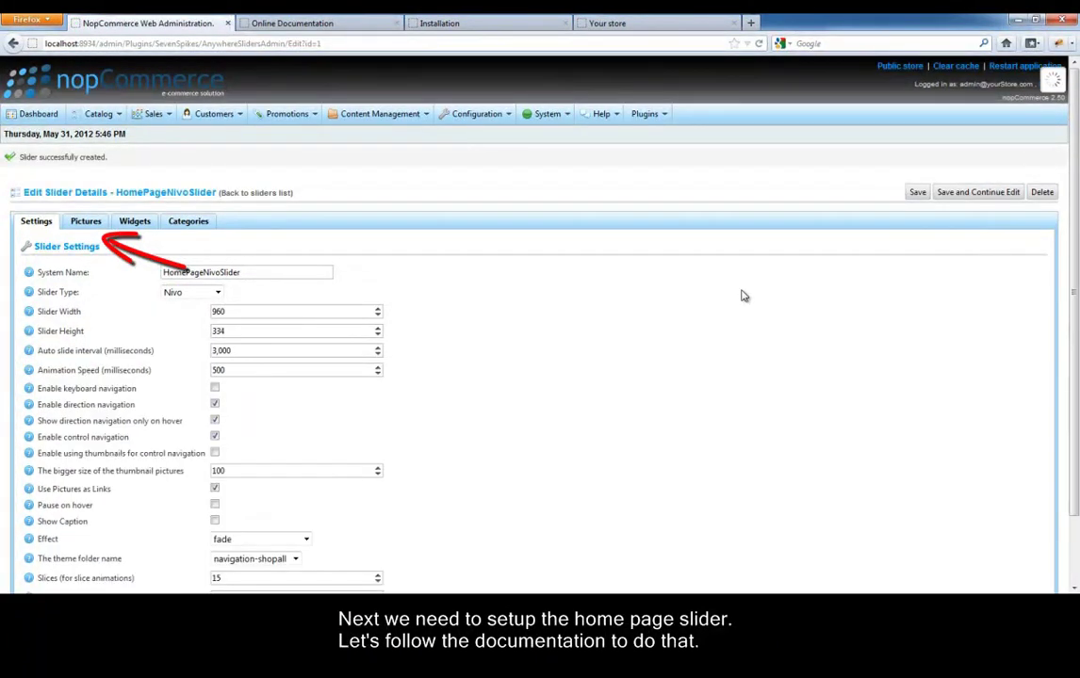
# Step: Upload 0000001_960.jpeg and add it to the slider's pictures
pyautogui.click(86, 221)
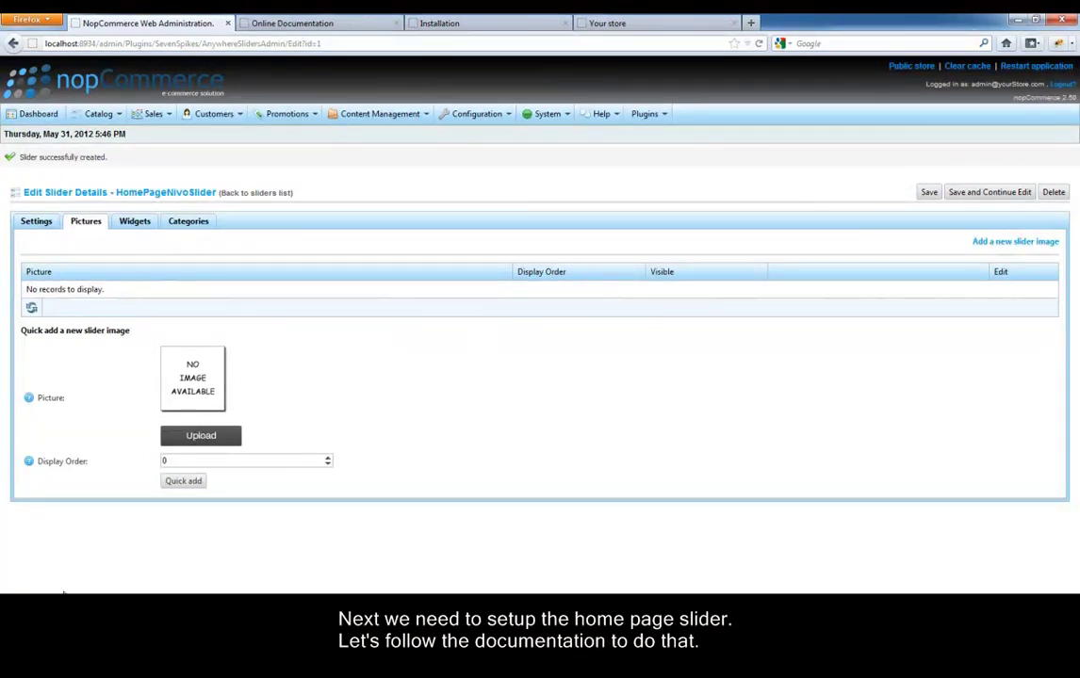
pyautogui.click(199, 436)
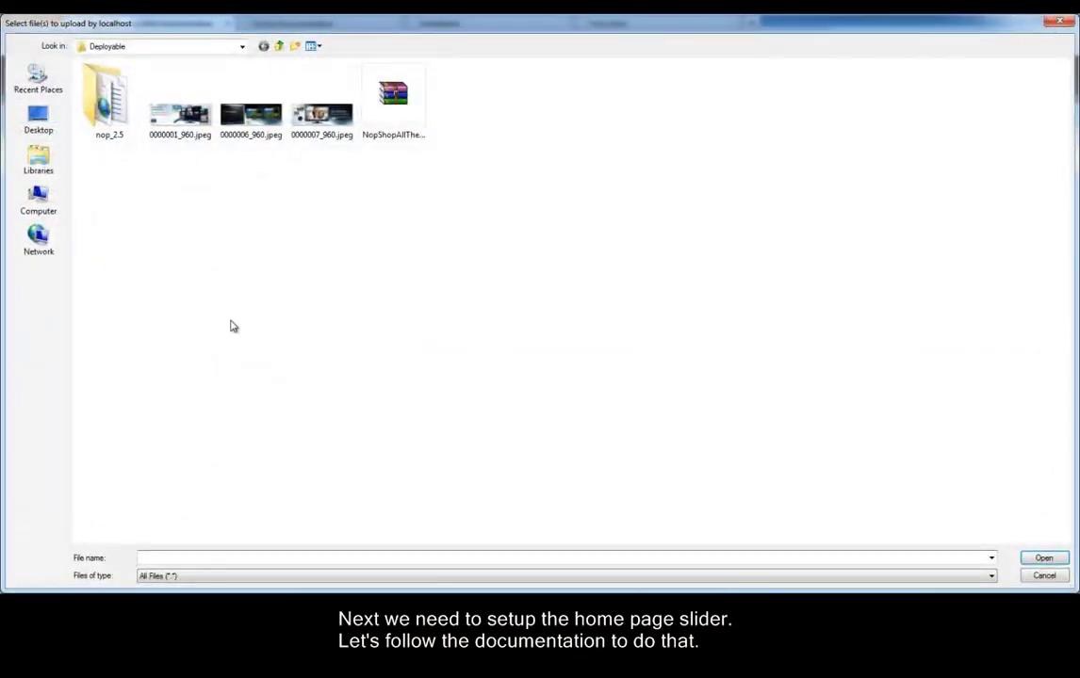
pyautogui.doubleClick(193, 114)
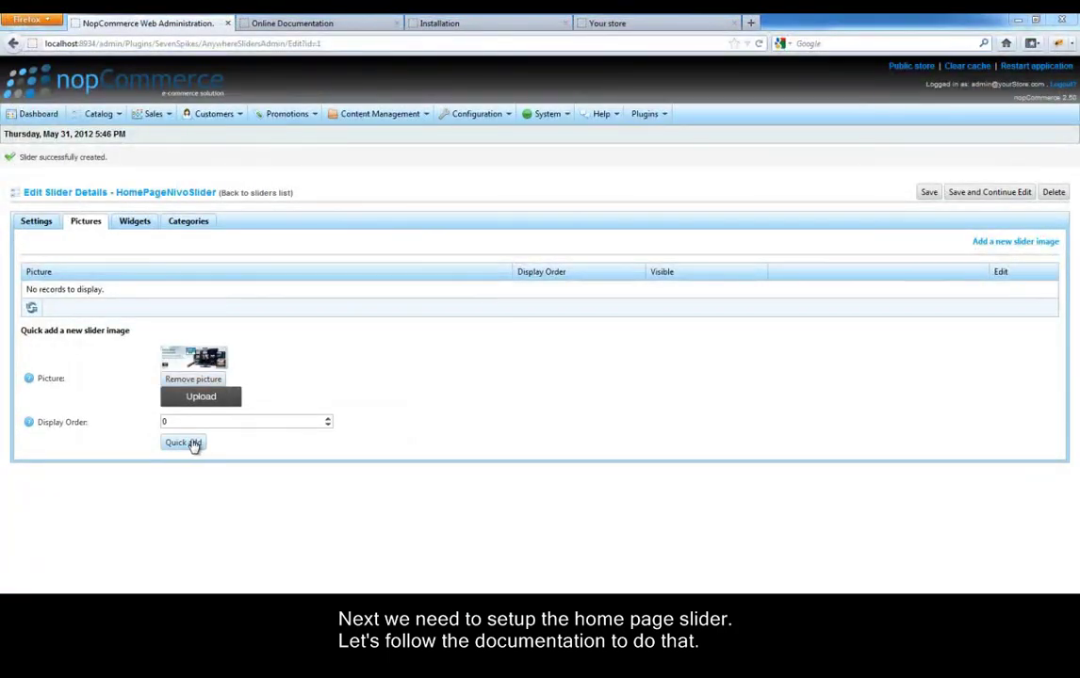
pyautogui.click(193, 445)
# Step: Upload and add 0000006_960.jpeg, then choose a third picture file
pyautogui.scroll(-2, 194, 441)
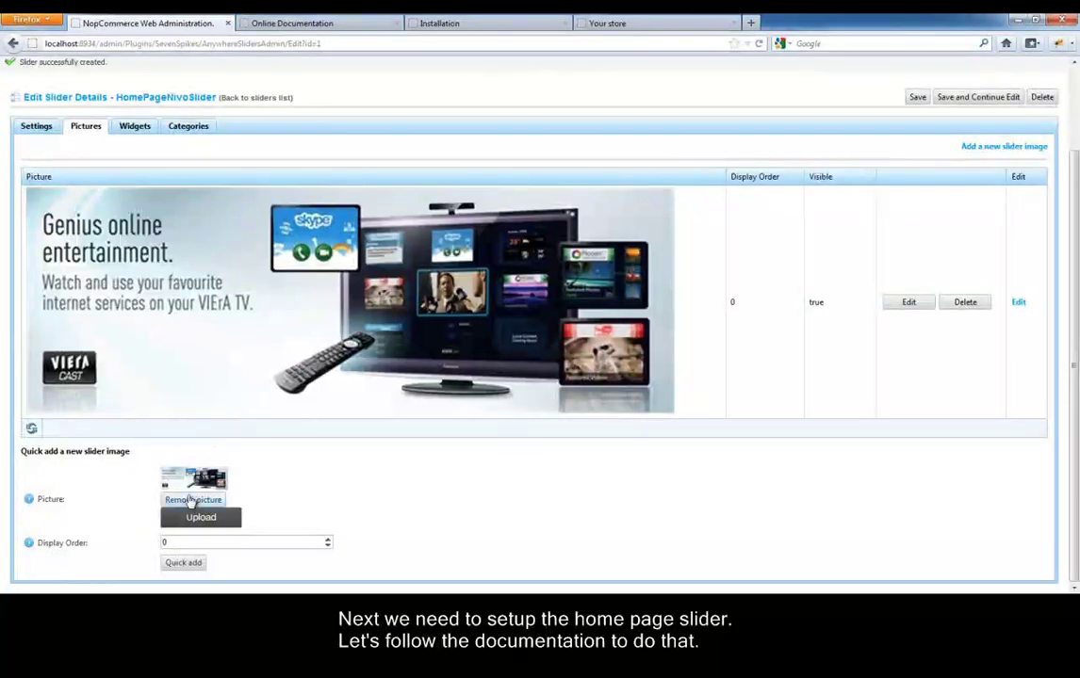
pyautogui.click(199, 520)
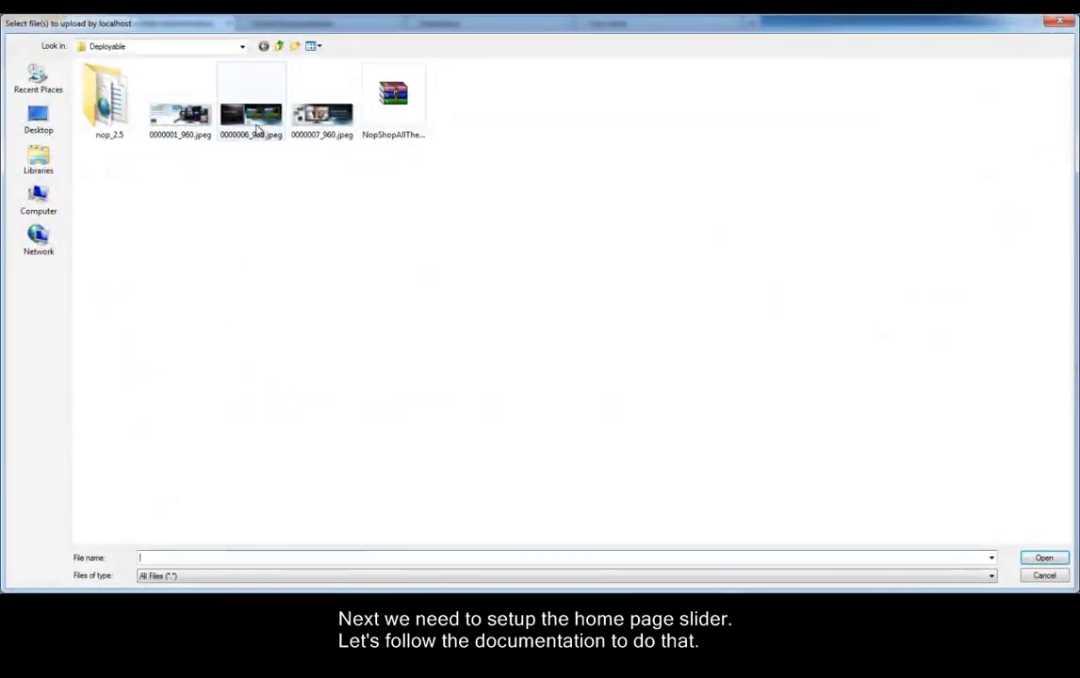
pyautogui.doubleClick(257, 121)
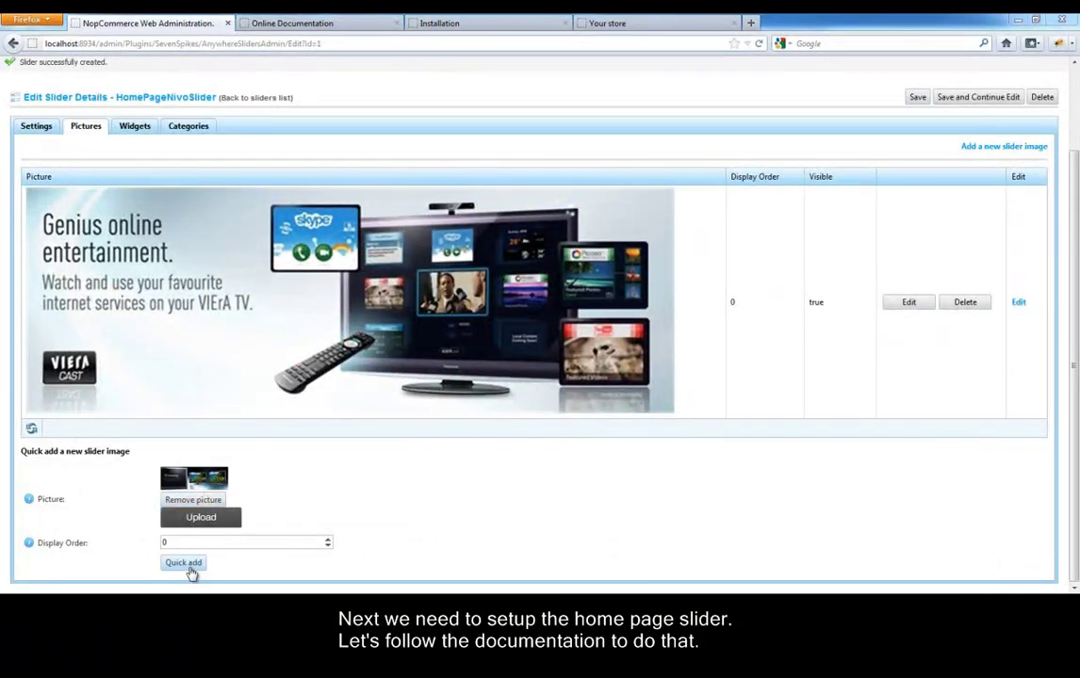
pyautogui.click(186, 564)
pyautogui.scroll(-5, 226, 471)
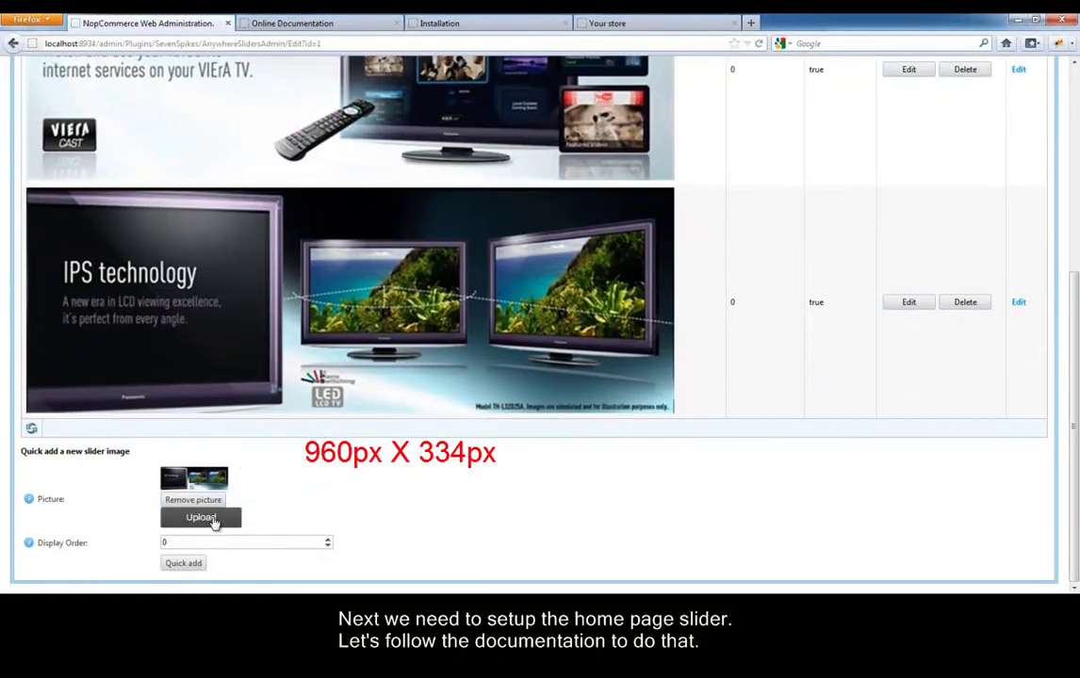
pyautogui.click(203, 520)
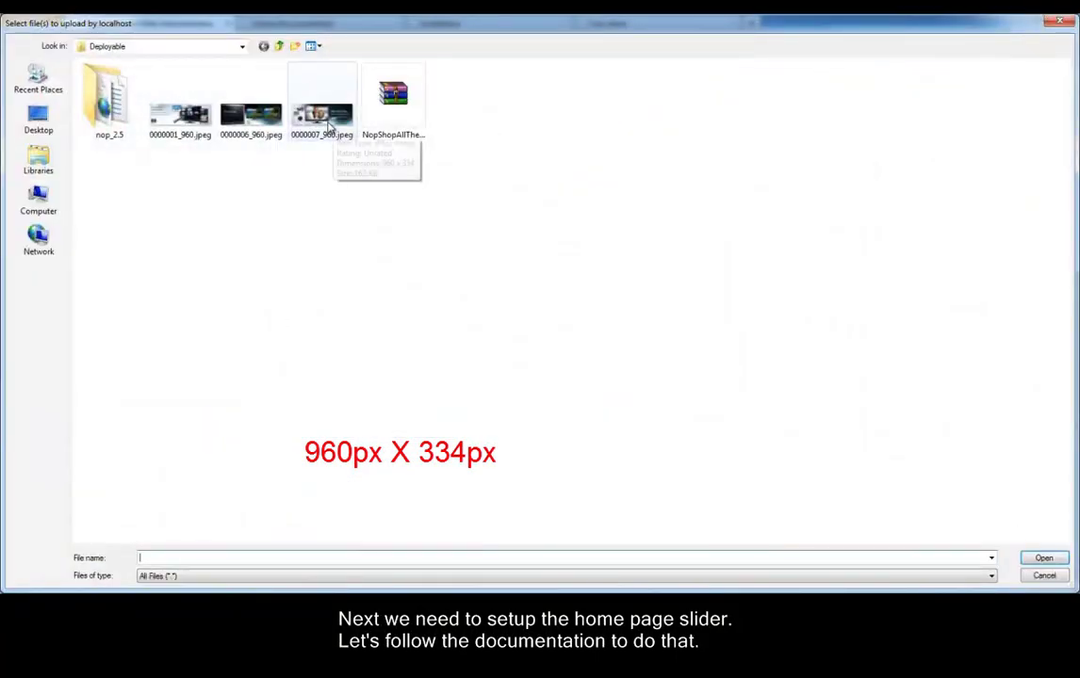
pyautogui.doubleClick(328, 126)
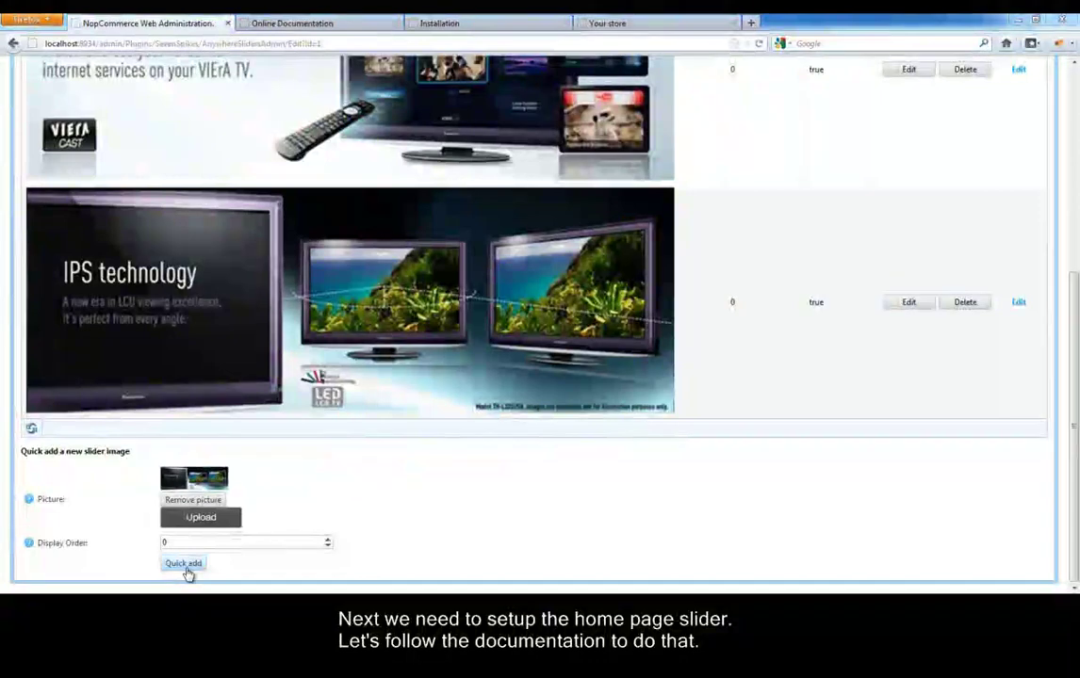
# Step: Quick-add the third slider picture and check the first slide keeps the default # link
pyautogui.click(187, 569)
pyautogui.scroll(6, 325, 350)
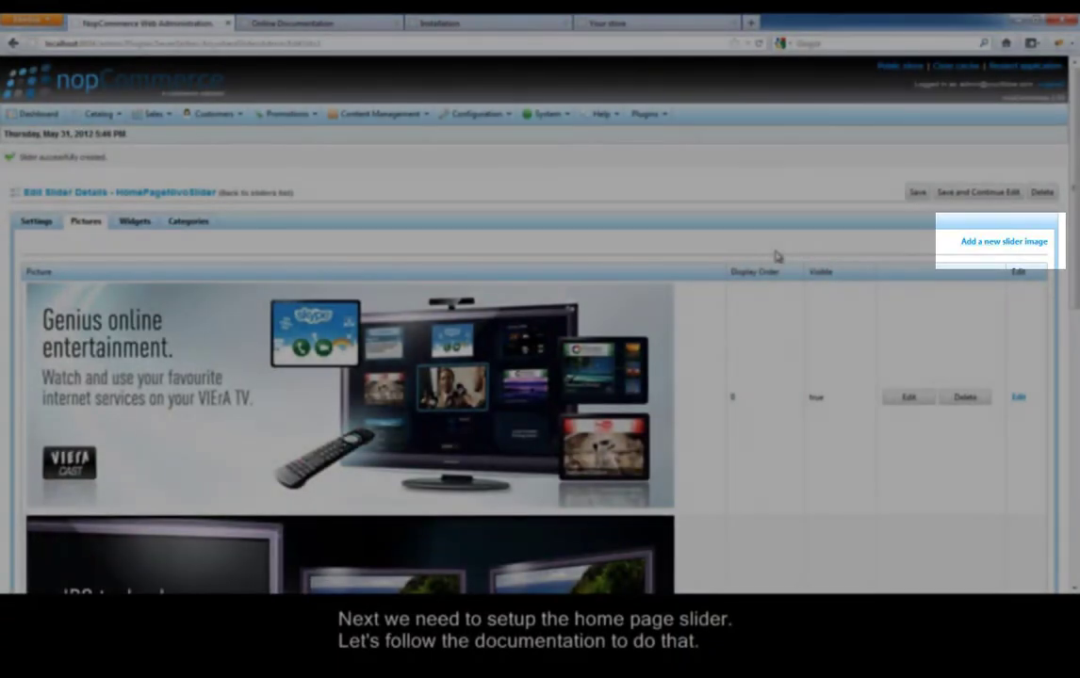
pyautogui.scroll(-2, 778, 269)
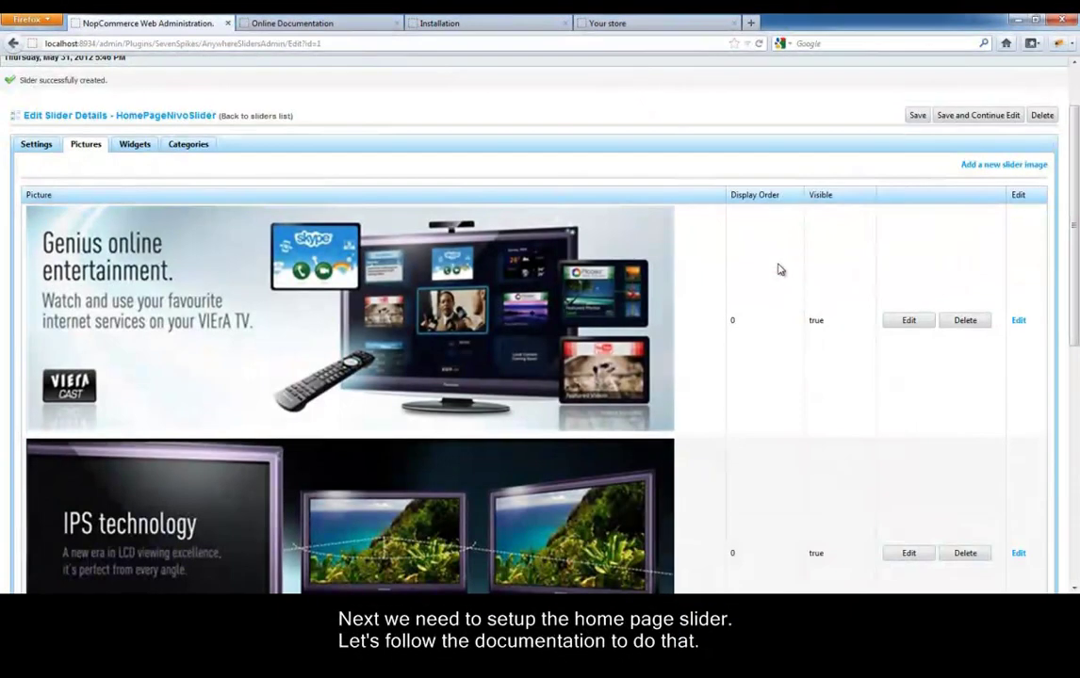
pyautogui.click(1018, 321)
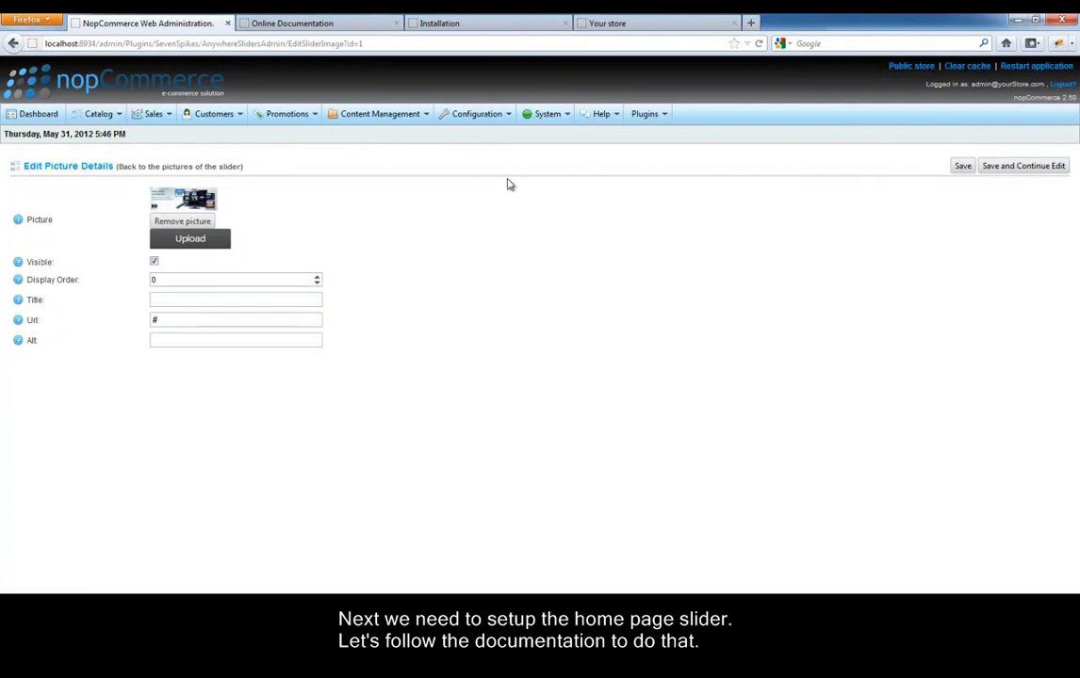
pyautogui.click(153, 169)
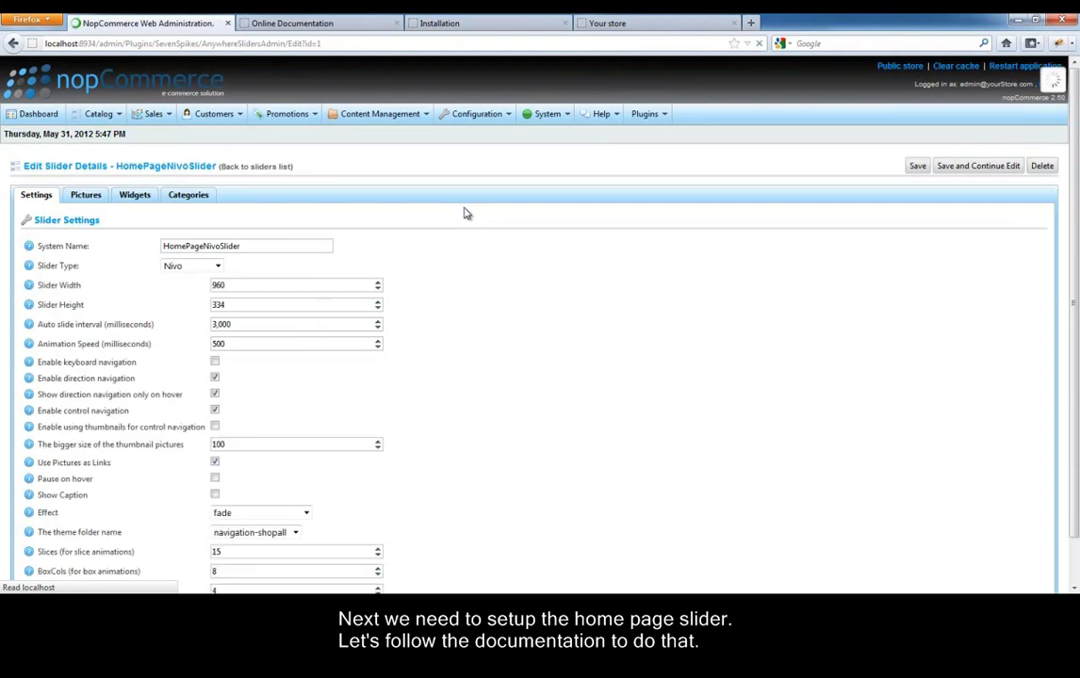
# Step: Refresh the storefront to show the slider with the VIErA, IPS technology and Shoot. Share. Store. banners
pyautogui.click(628, 25)
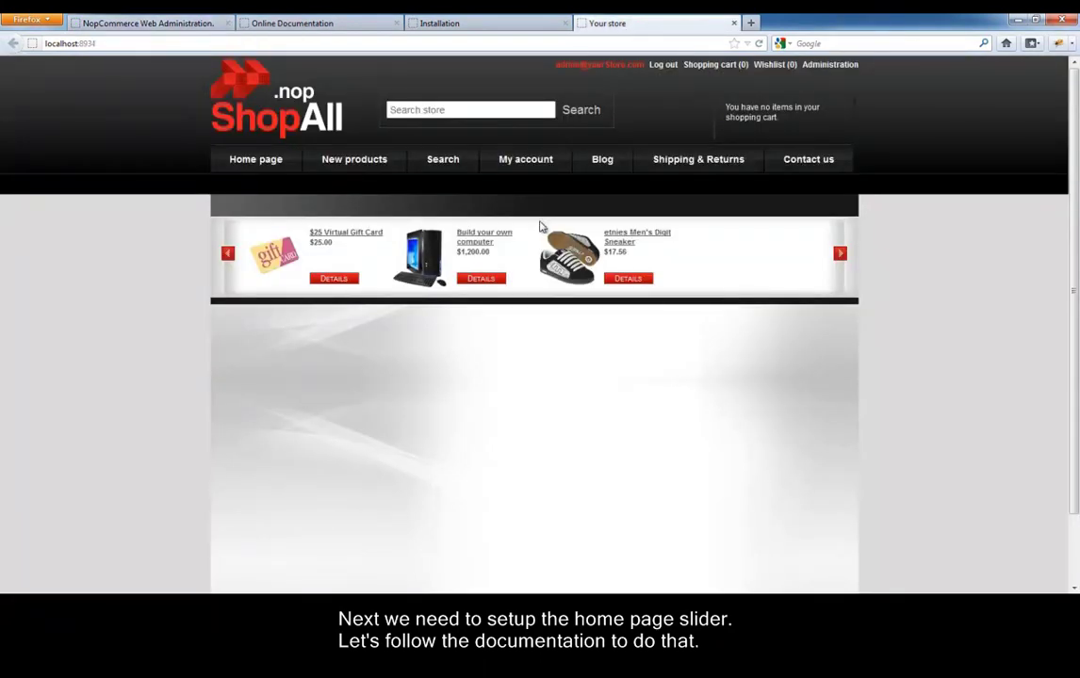
pyautogui.press('F5')
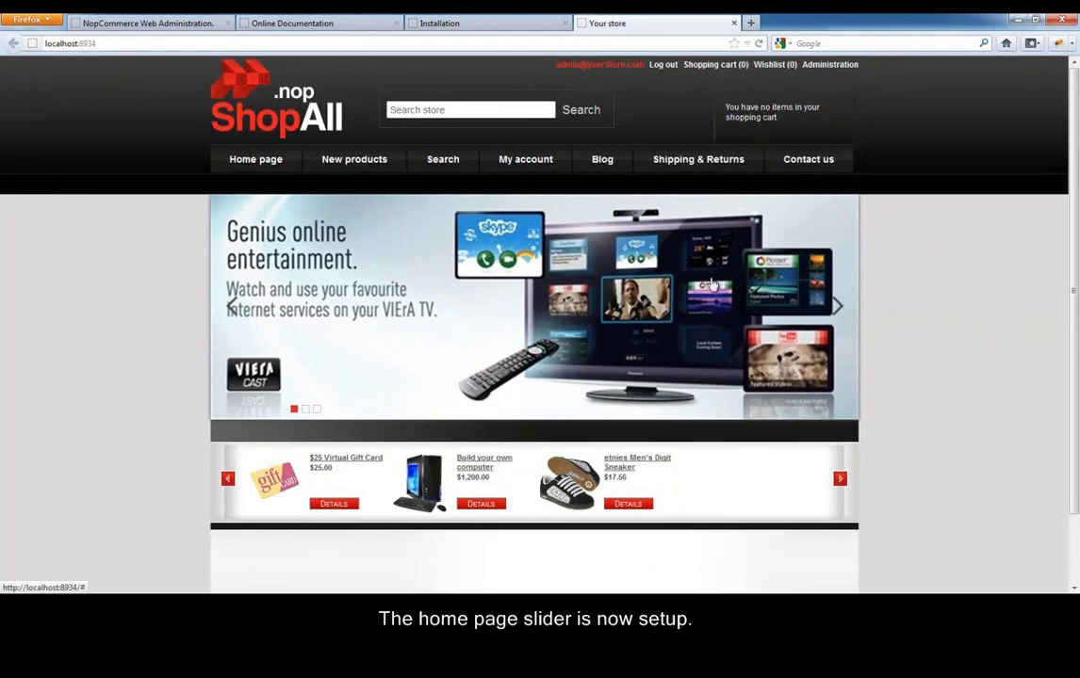
pyautogui.scroll(-2, 796, 310)
pyautogui.scroll(2, 796, 310)
pyautogui.scroll(-2, 796, 310)
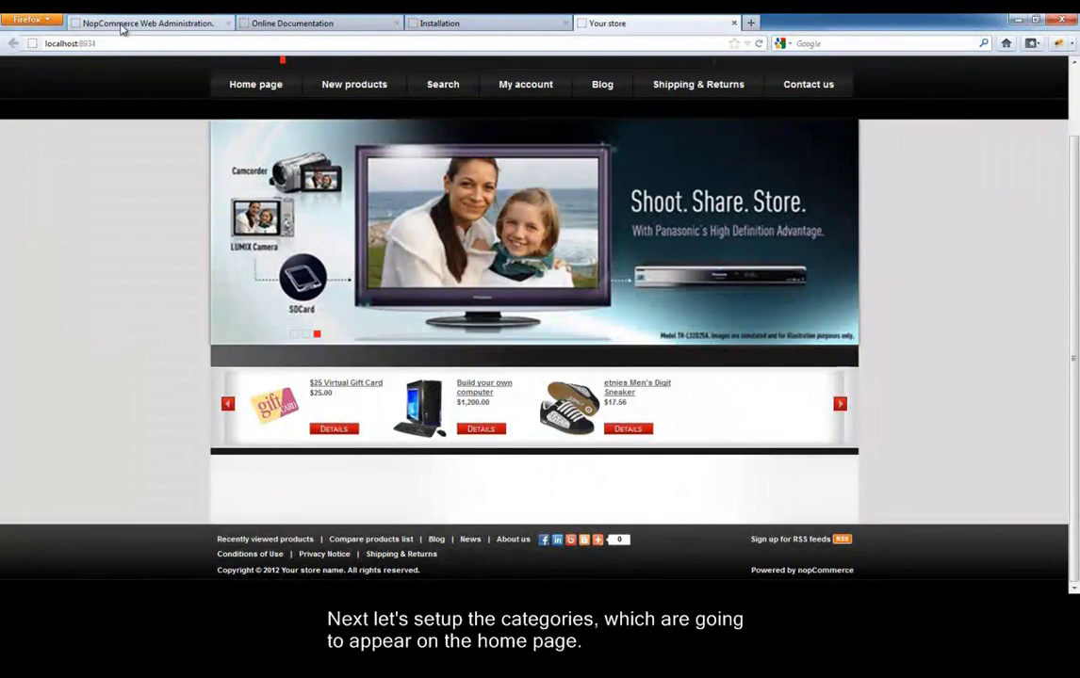
# Step: Open the Catalog > Categories list in administration and browse its pages
pyautogui.click(120, 29)
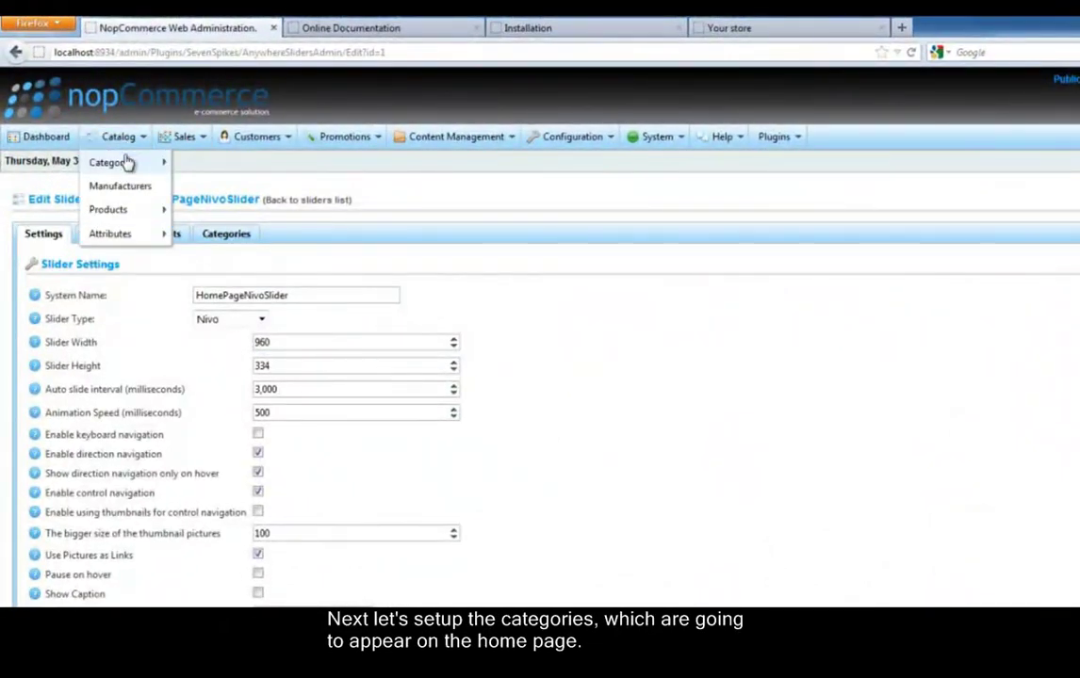
pyautogui.moveTo(109, 162)
pyautogui.click(229, 168)
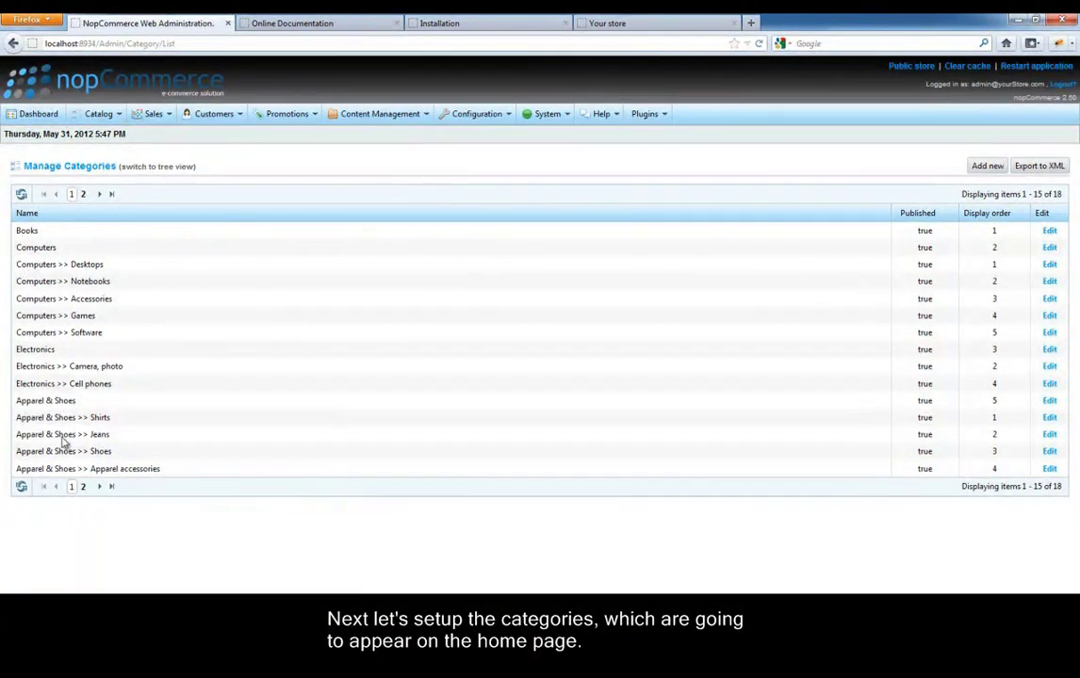
pyautogui.click(83, 486)
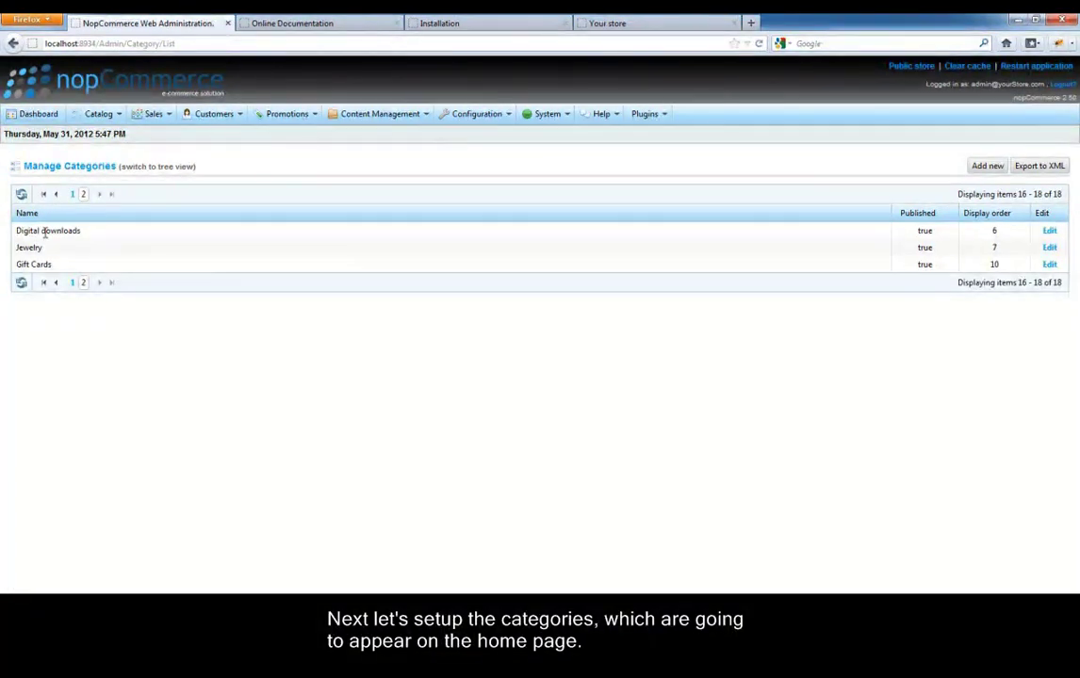
pyautogui.click(71, 283)
# Step: Set the Books category to 'Show on home page' and save it
pyautogui.click(1048, 232)
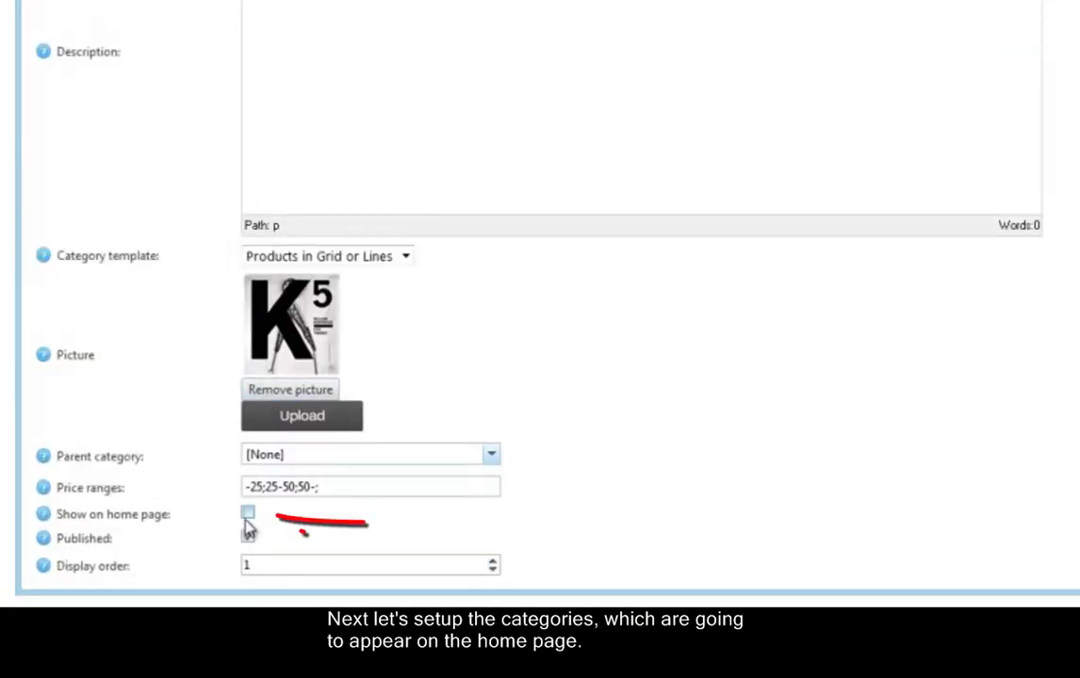
pyautogui.click(247, 514)
pyautogui.scroll(3, 879, 272)
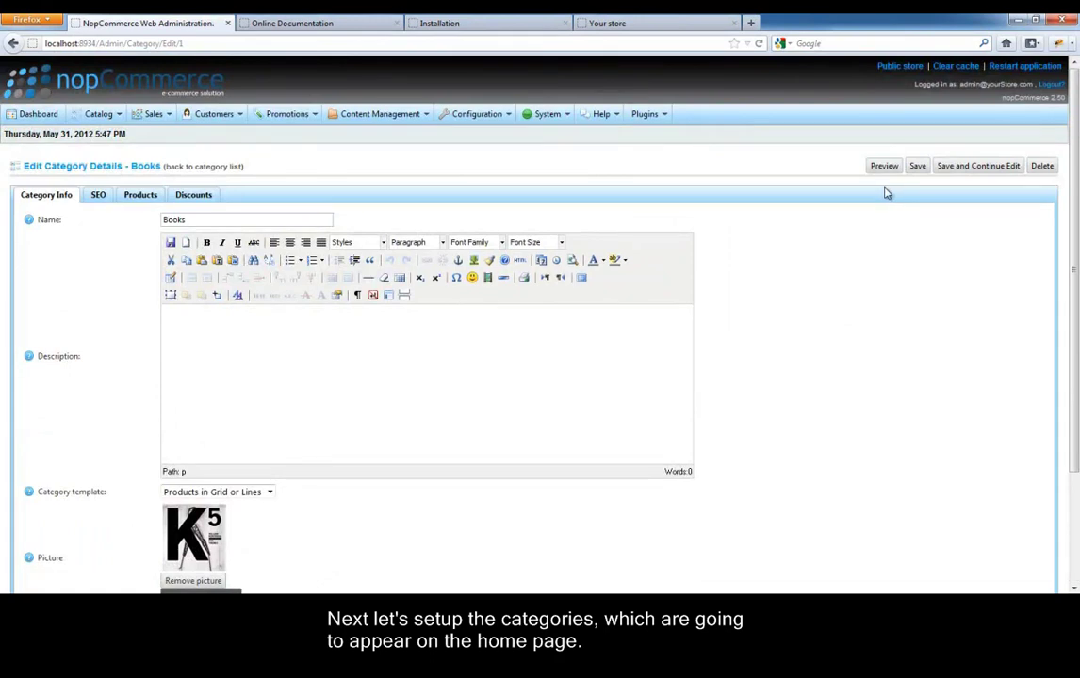
pyautogui.click(917, 166)
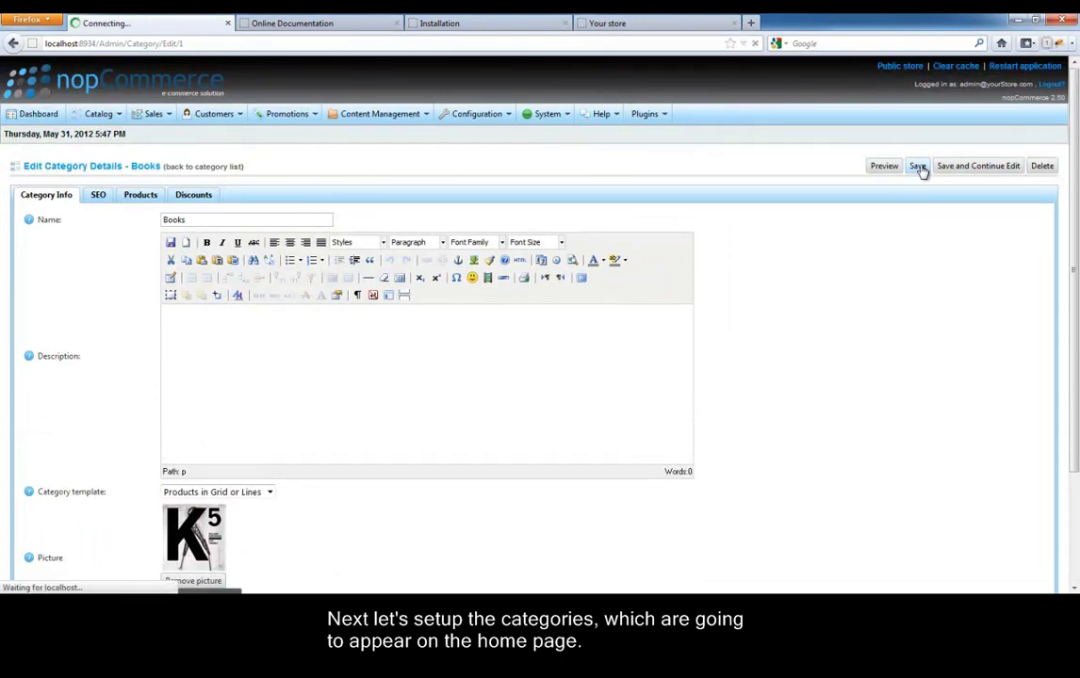
pyautogui.click(633, 23)
# Step: Refresh the storefront and view the six top-level category blocks below the featured products
pyautogui.press('F5')
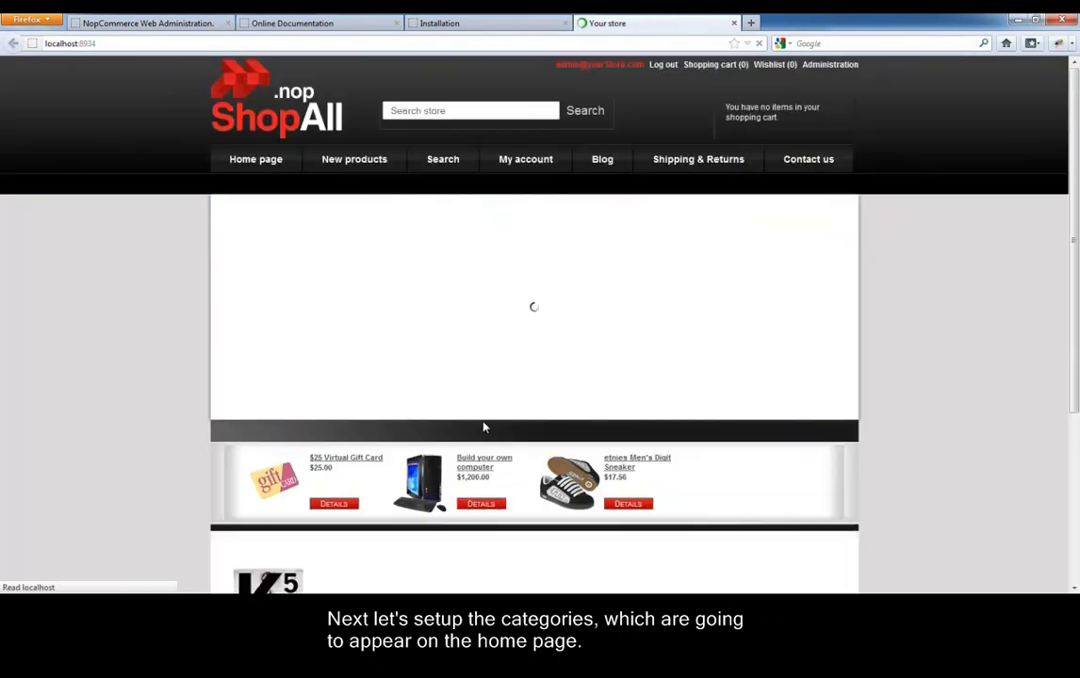
pyautogui.scroll(-3, 487, 418)
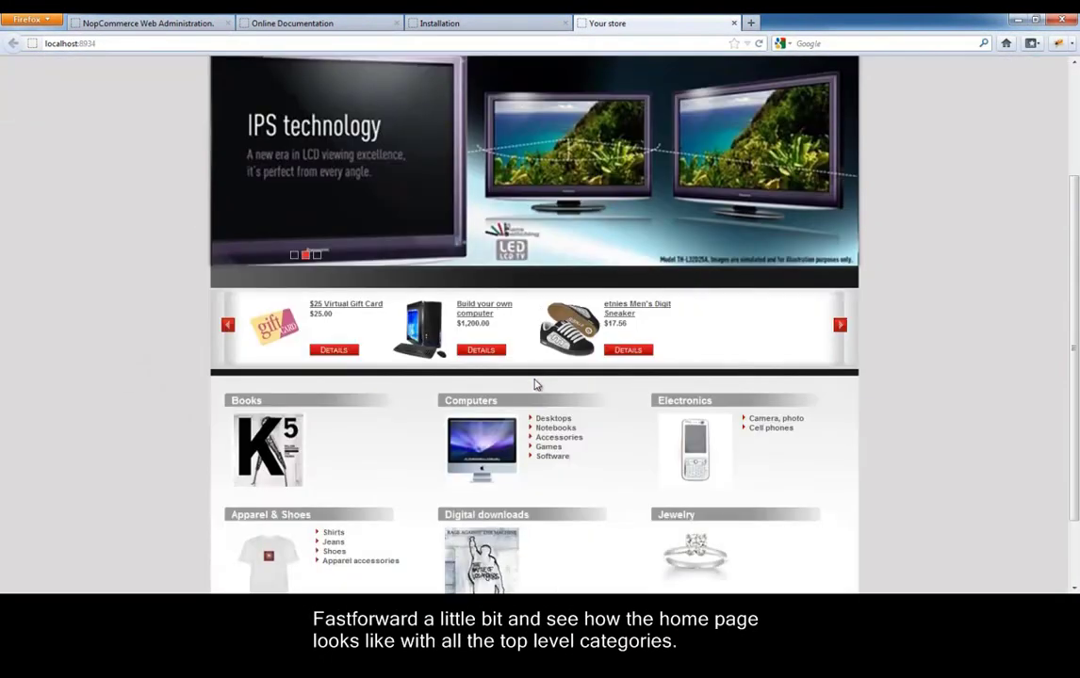
pyautogui.scroll(-2, 534, 384)
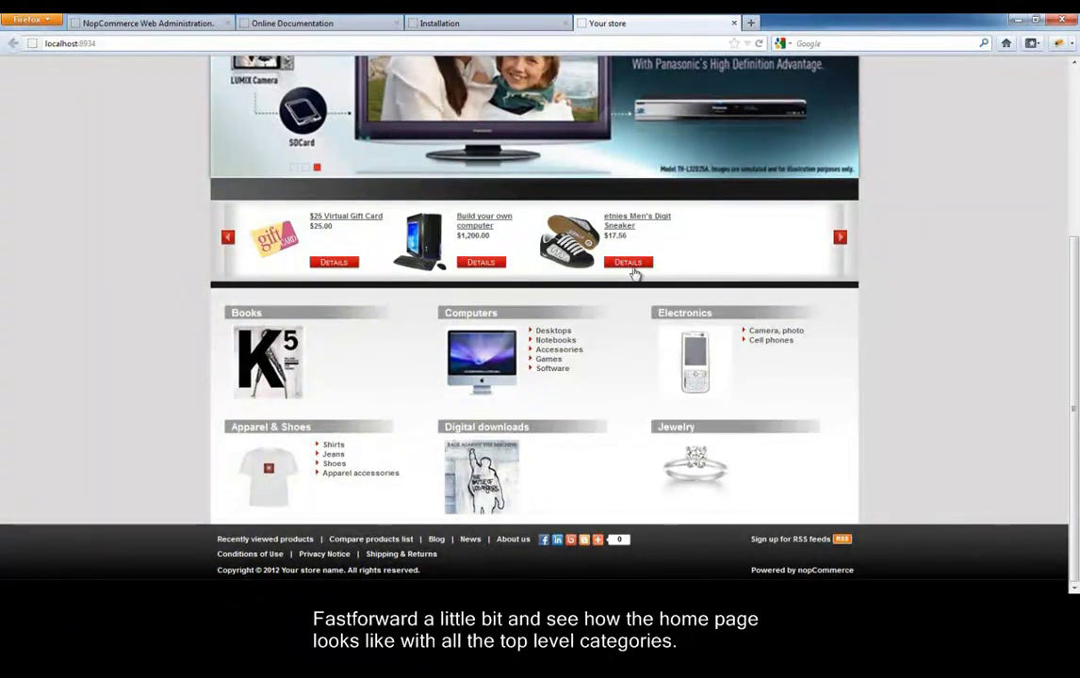
pyautogui.scroll(2, 491, 279)
pyautogui.scroll(2, 377, 208)
pyautogui.scroll(2, 236, 141)
# Step: Filter products to Notebooks and mark the ASUS Eee PC 1000HA netbook 'Show on home page'
pyautogui.click(125, 25)
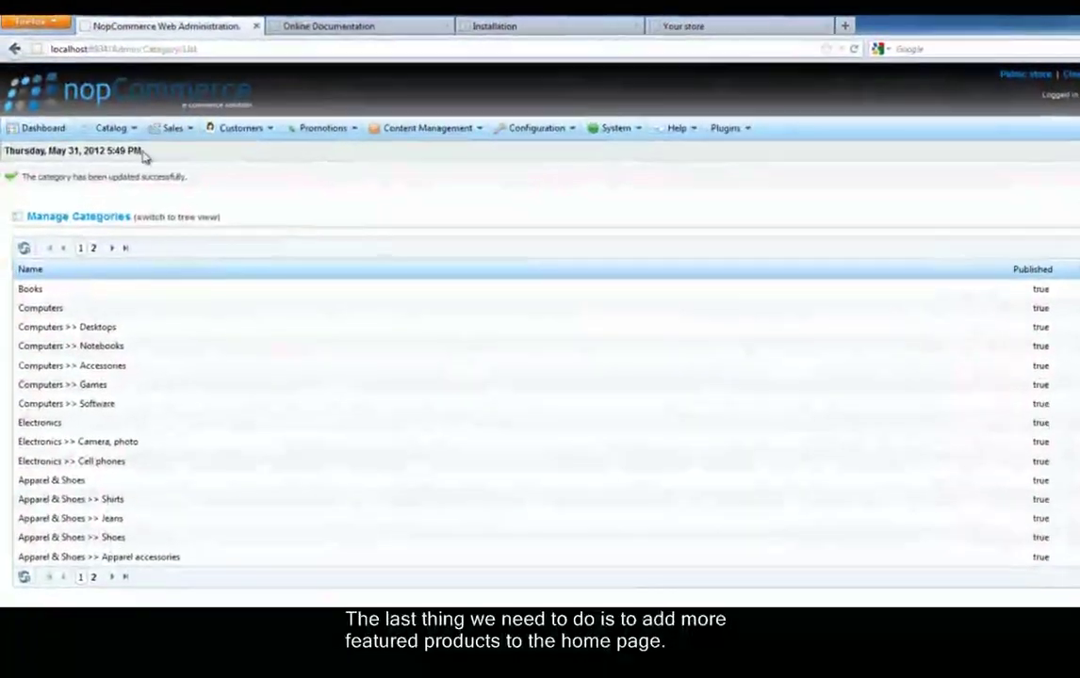
pyautogui.moveTo(108, 209)
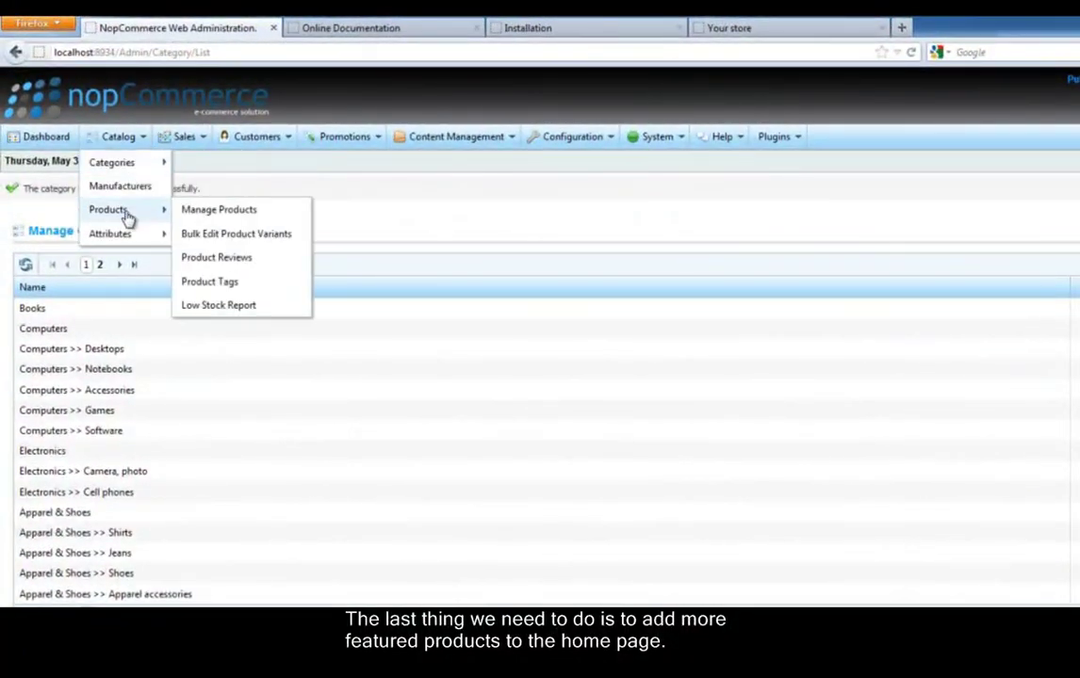
pyautogui.click(204, 217)
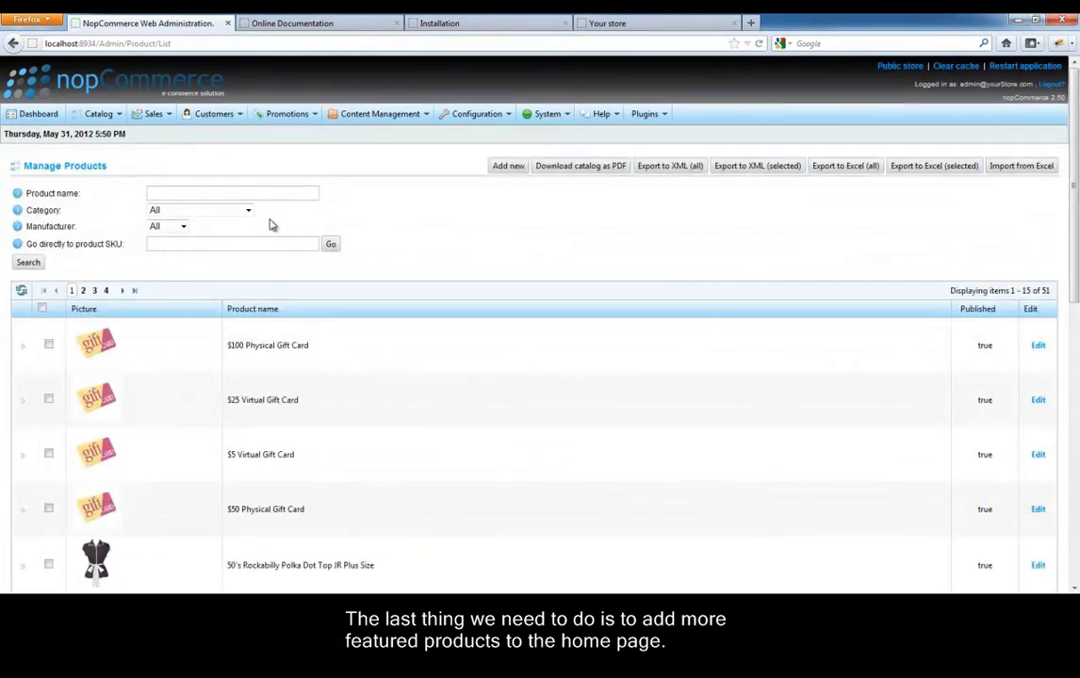
pyautogui.click(248, 211)
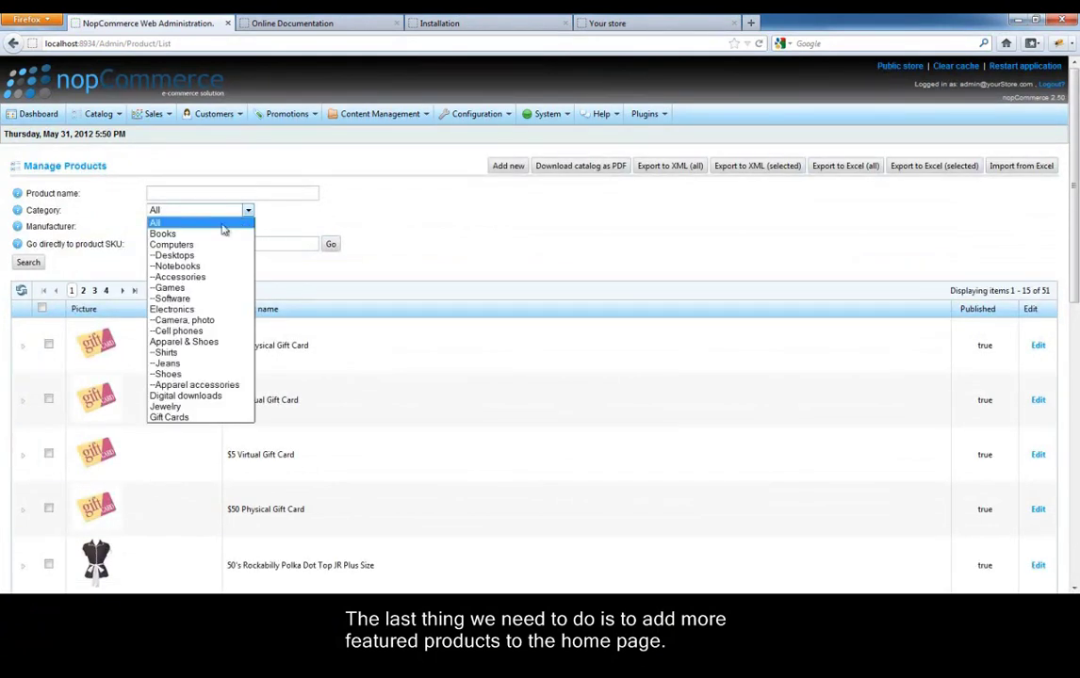
pyautogui.click(177, 266)
pyautogui.click(28, 262)
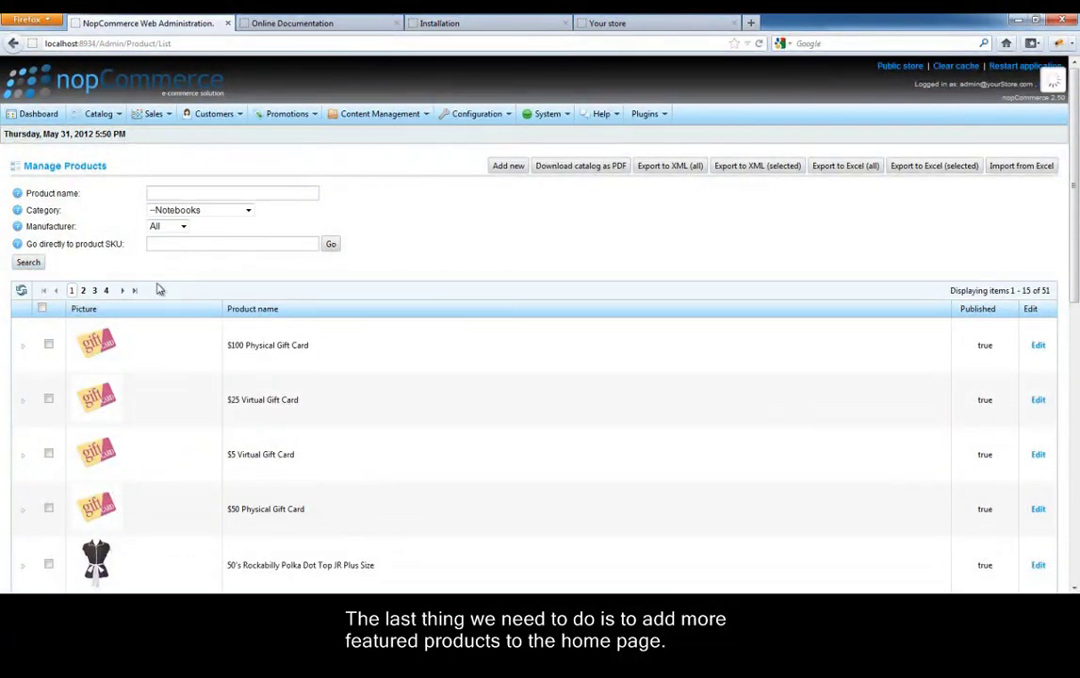
pyautogui.click(1037, 347)
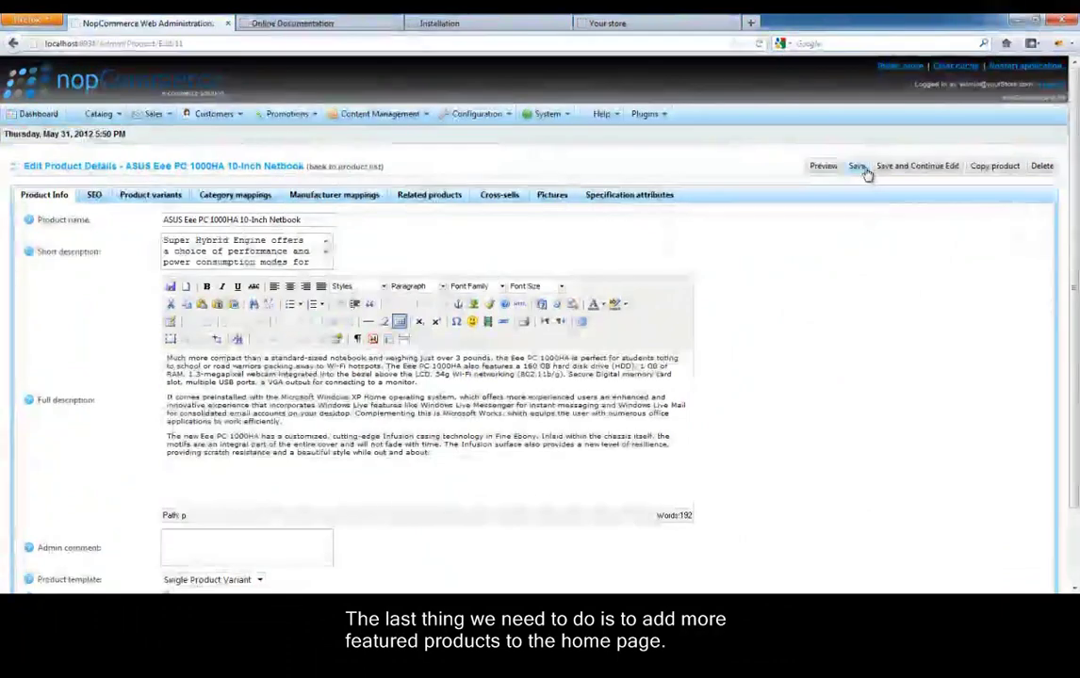
pyautogui.click(859, 168)
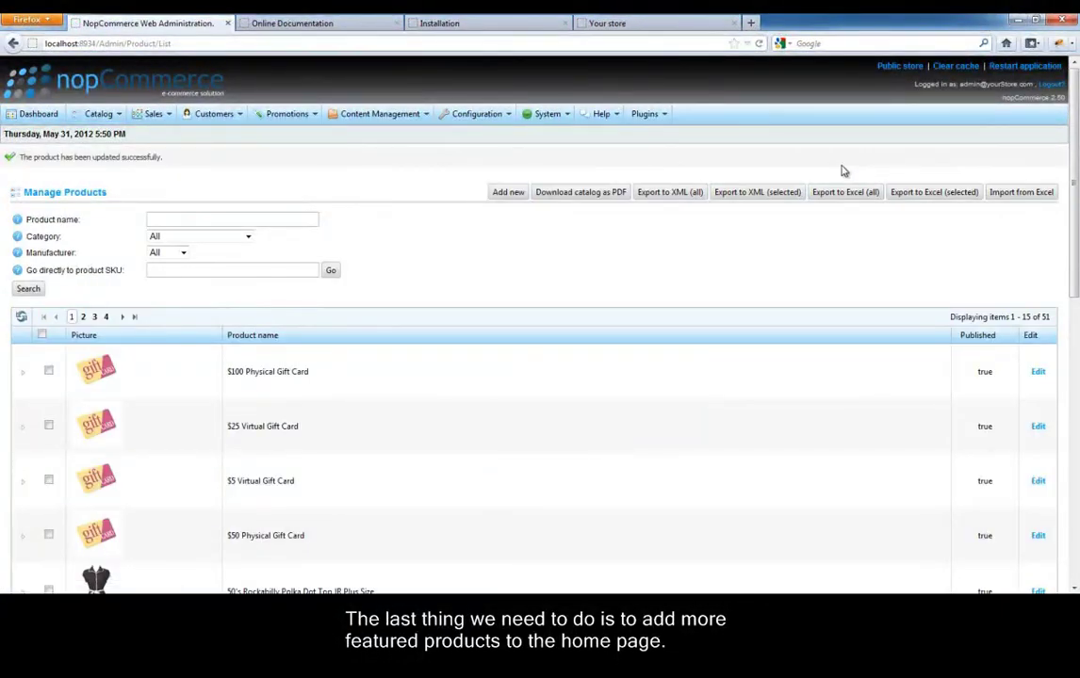
# Step: Refresh the storefront and page through the featured products, now including the ASUS netbook
pyautogui.click(670, 25)
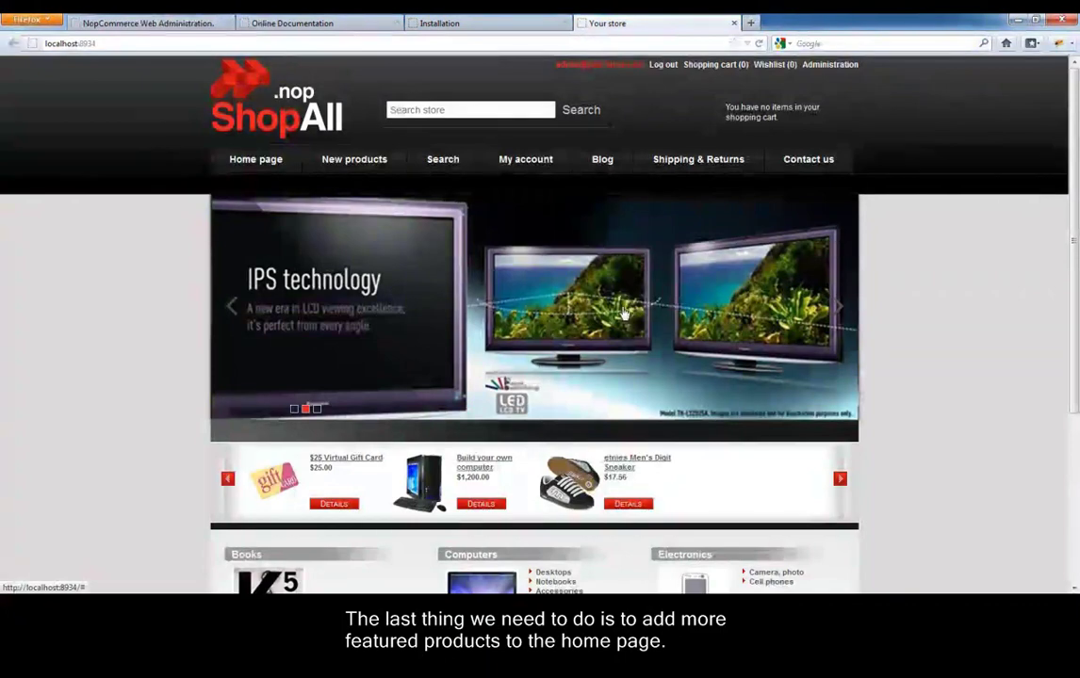
pyautogui.press('F5')
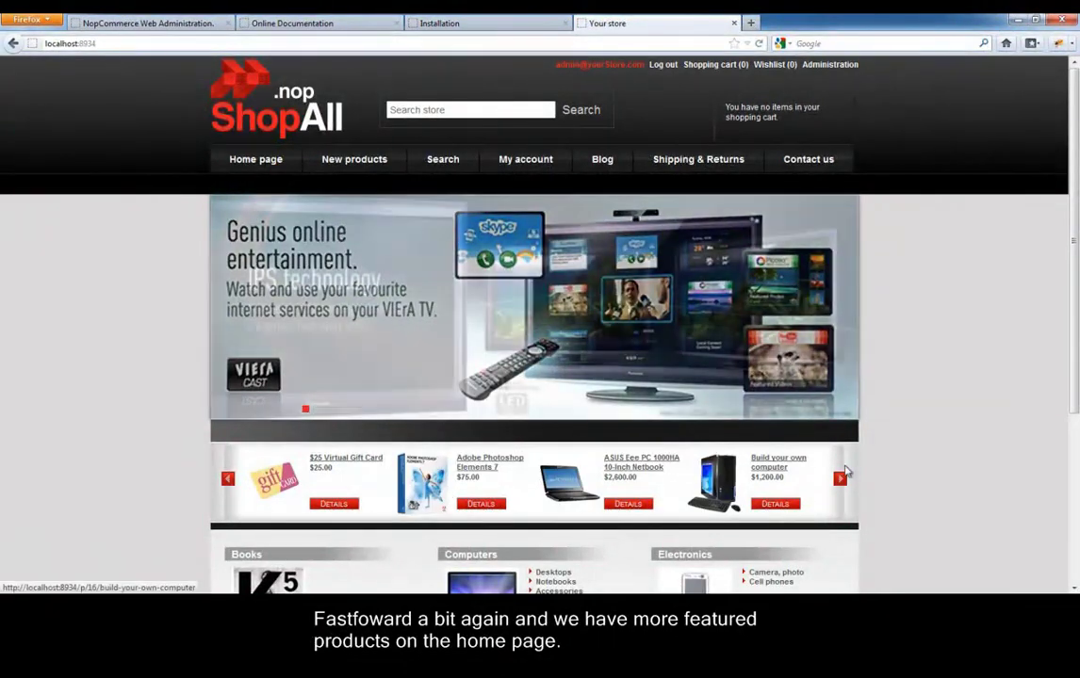
pyautogui.click(841, 480)
pyautogui.click(842, 479)
pyautogui.click(841, 479)
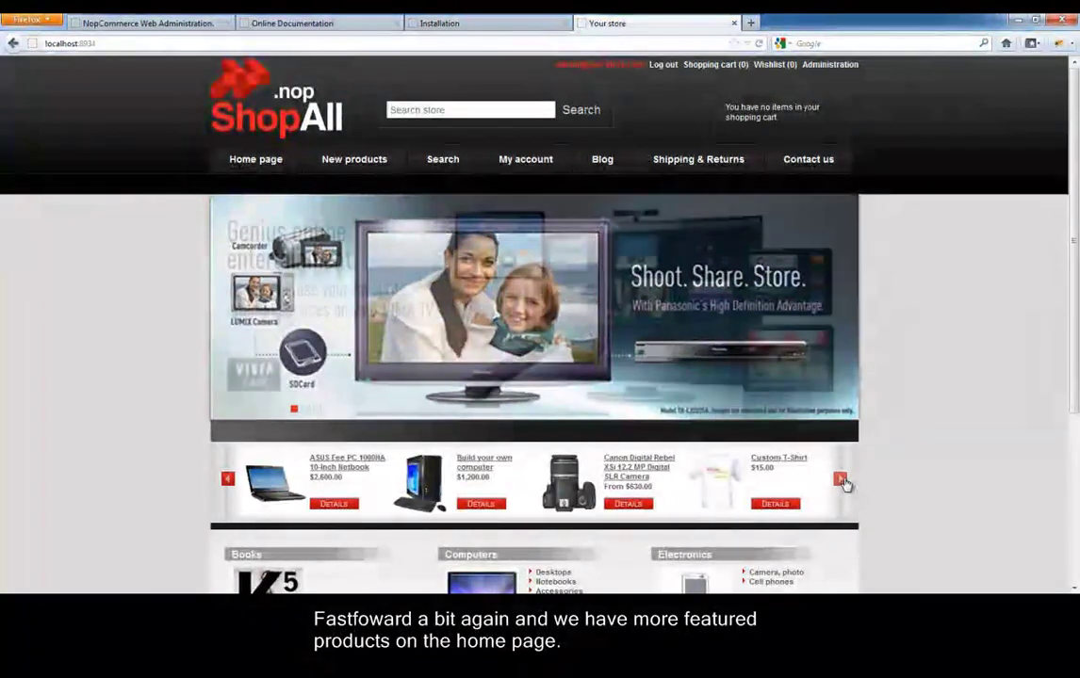